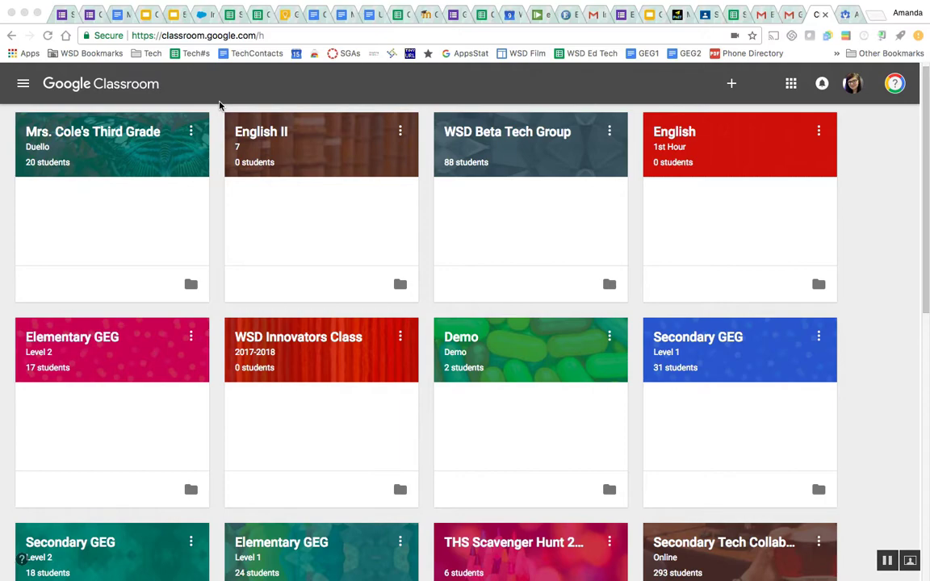
scroll(214, 130, down, 3)
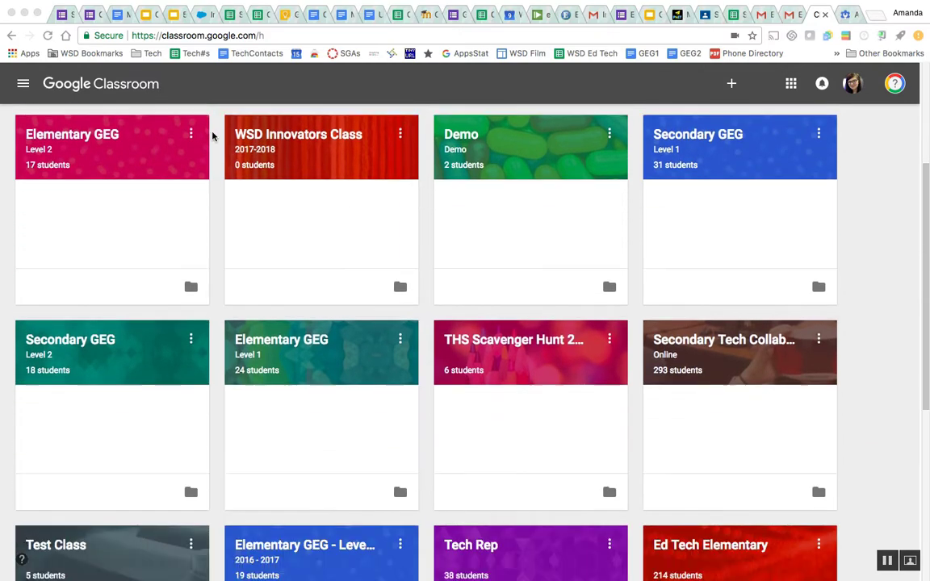
scroll(214, 137, down, 5)
scroll(214, 138, up, 7)
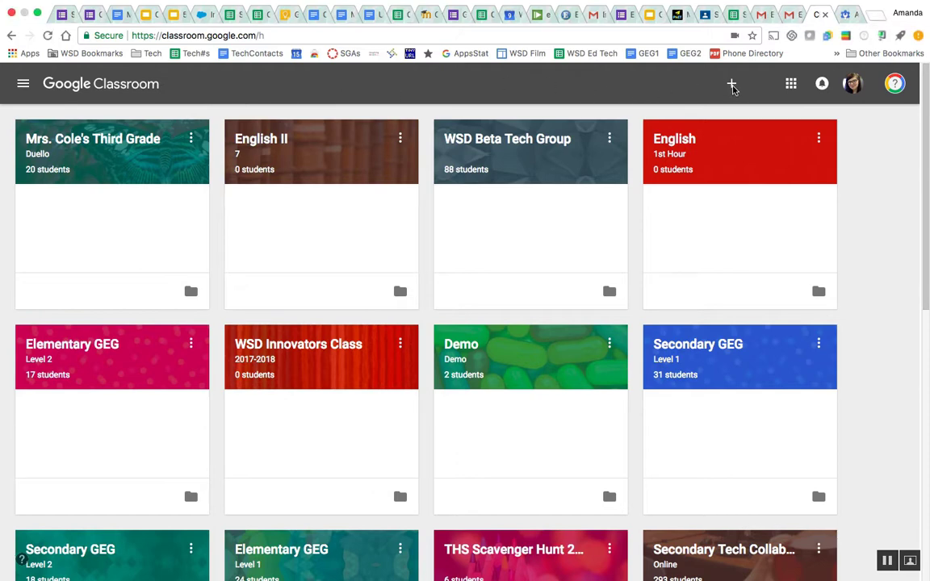
Step: Create a class named "English III" with the section "3rd Hour", leaving the subject empty
click(732, 86)
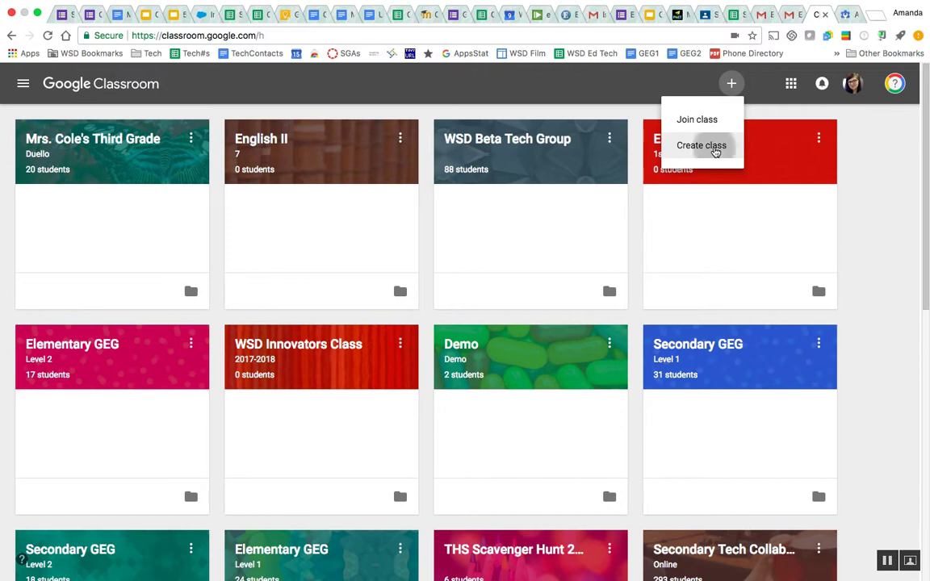
click(715, 153)
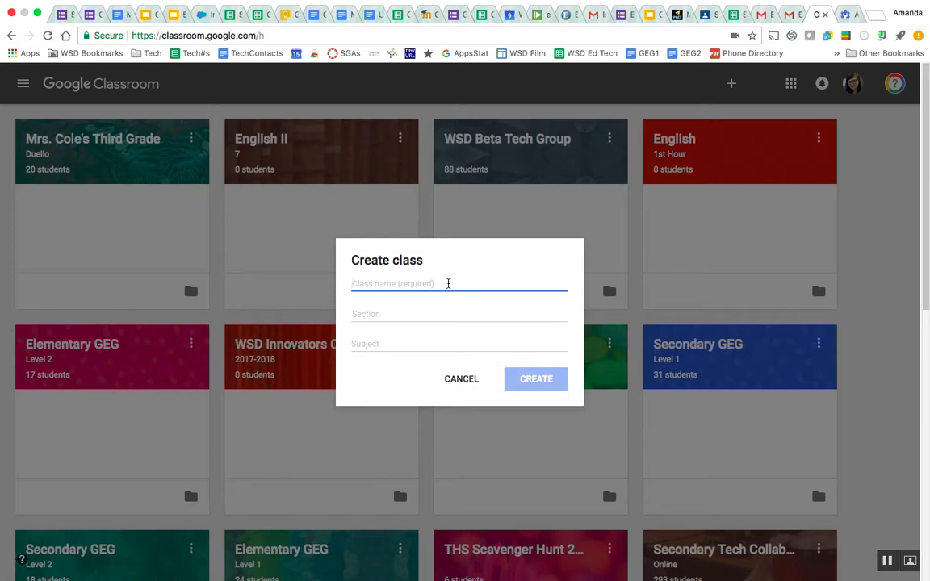
click(431, 313)
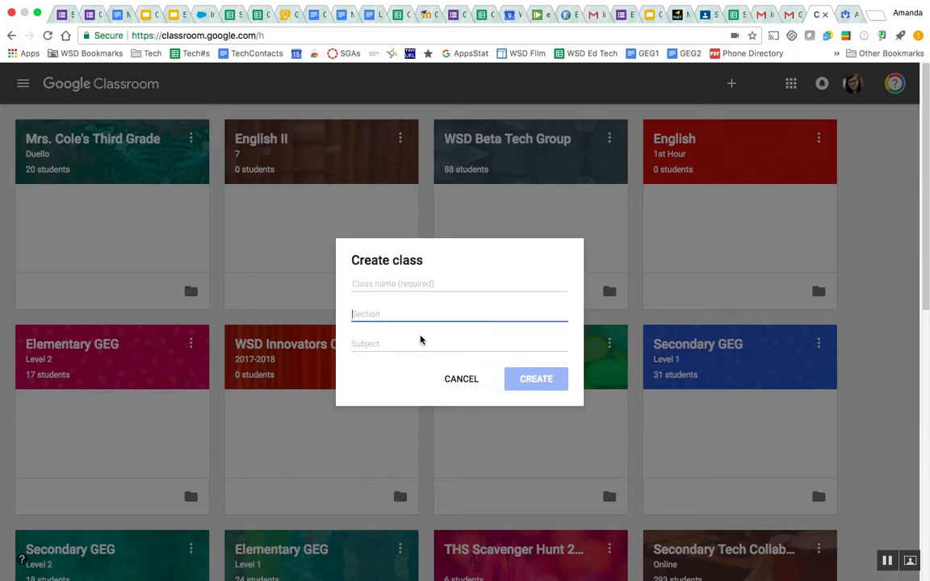
click(418, 345)
click(431, 276)
click(431, 283)
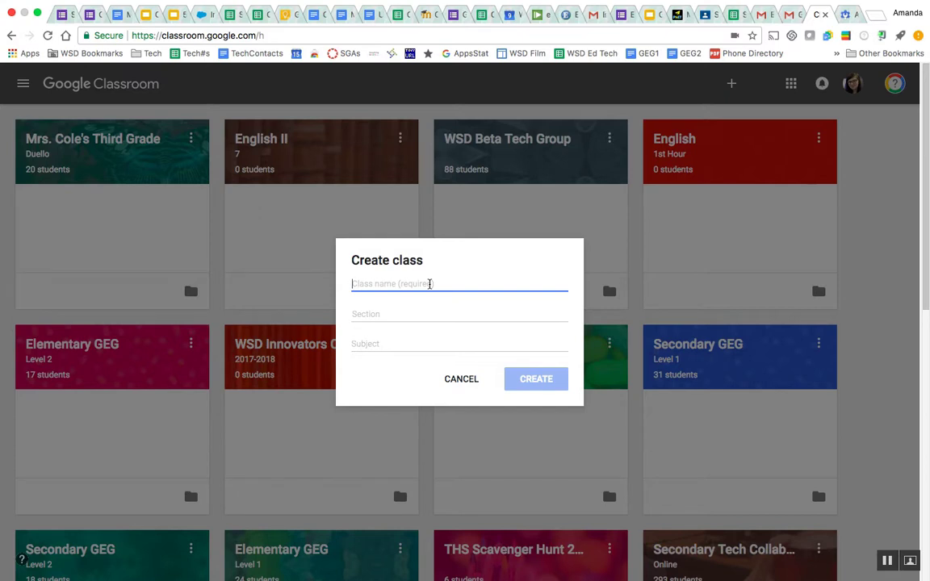
text(English III)
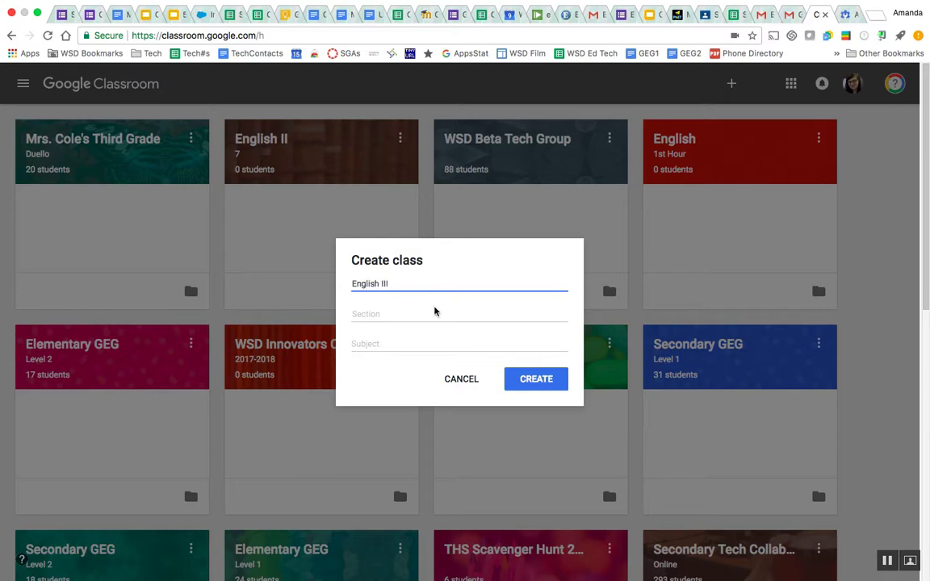
click(434, 311)
text(3rd Hour)
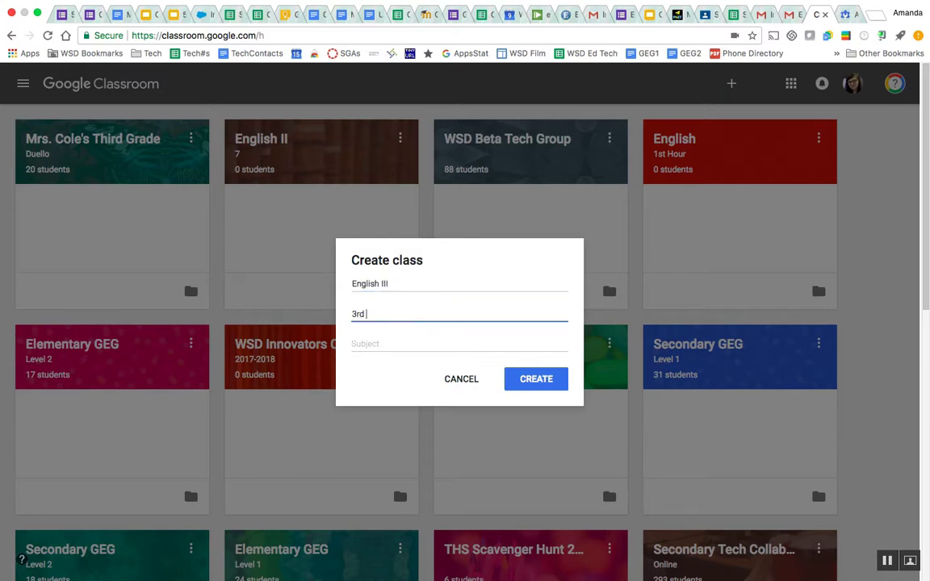
click(544, 391)
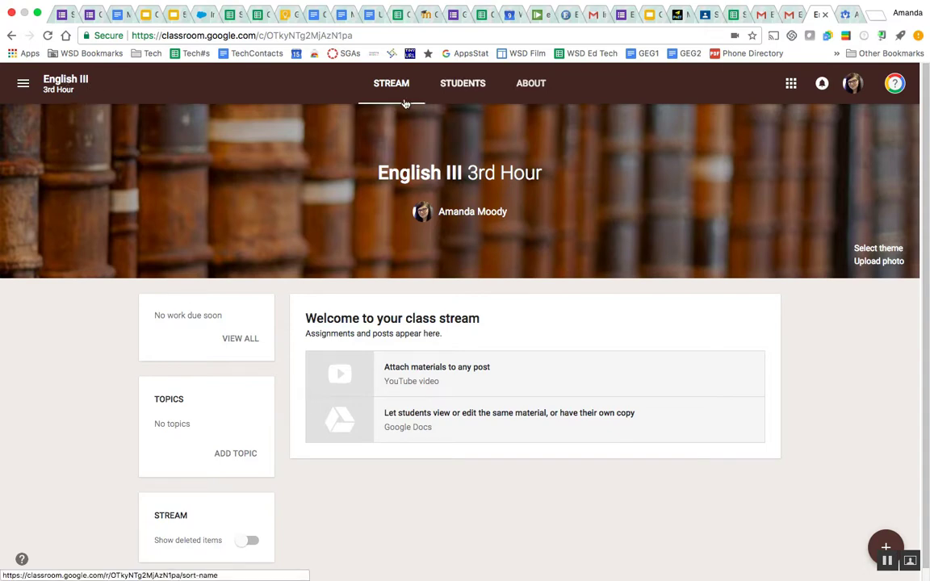
Step: View the new class's About page and open the form for adding class materials
click(529, 100)
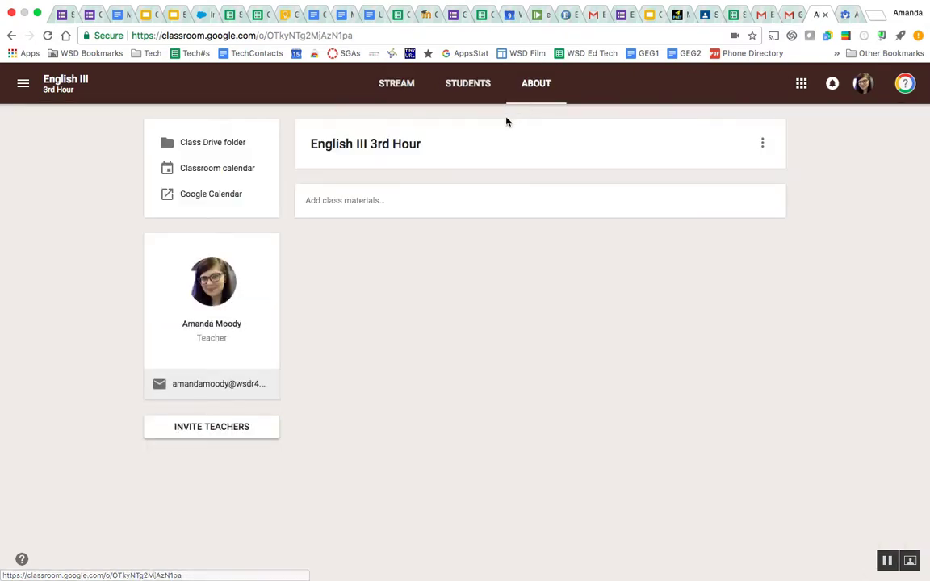
click(414, 215)
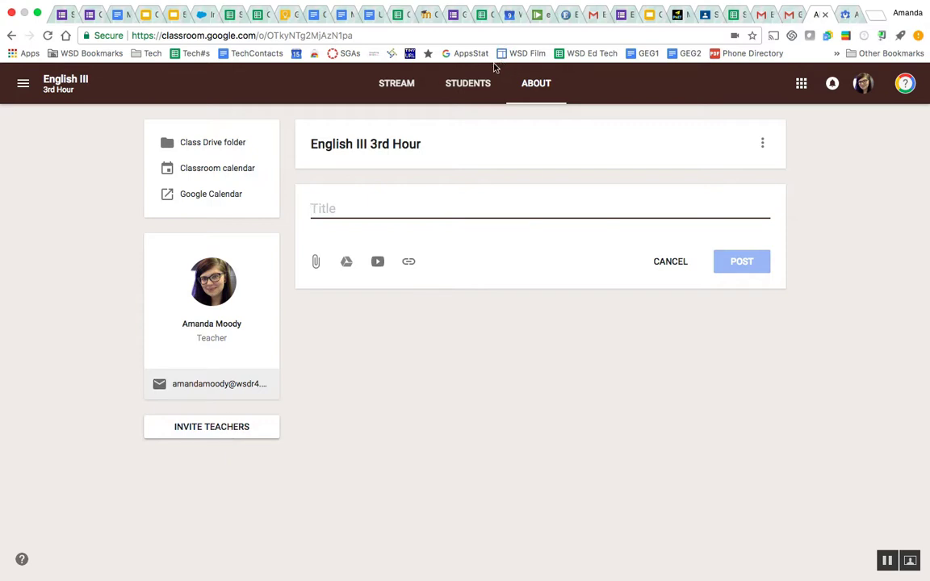
Step: Display the class code from the student roster page, enlarge it to full screen, and close the display
click(465, 91)
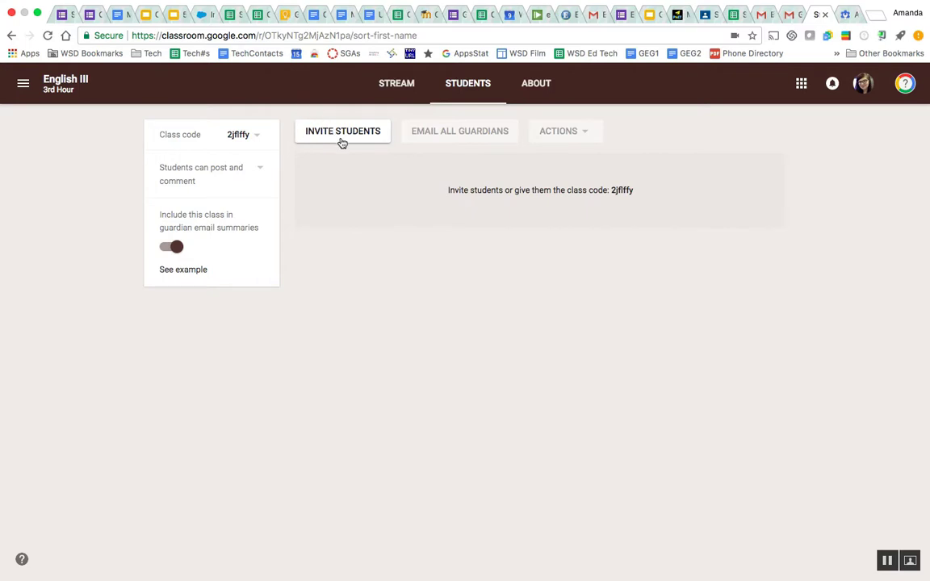
click(260, 135)
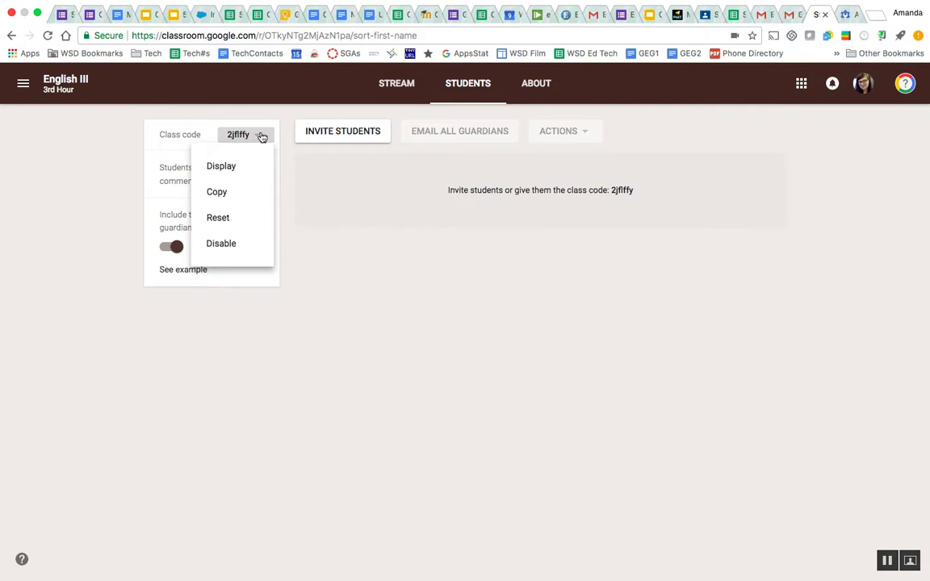
click(99, 151)
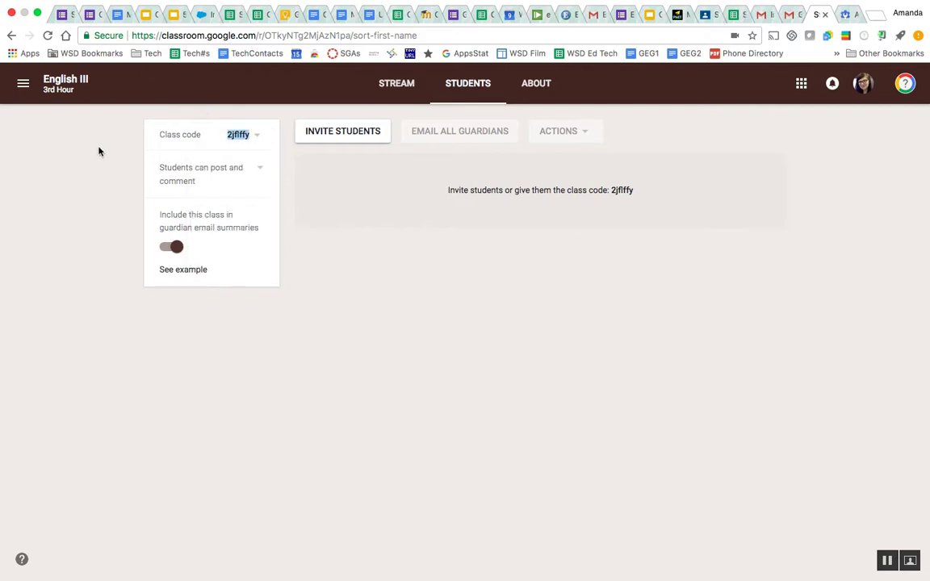
click(249, 141)
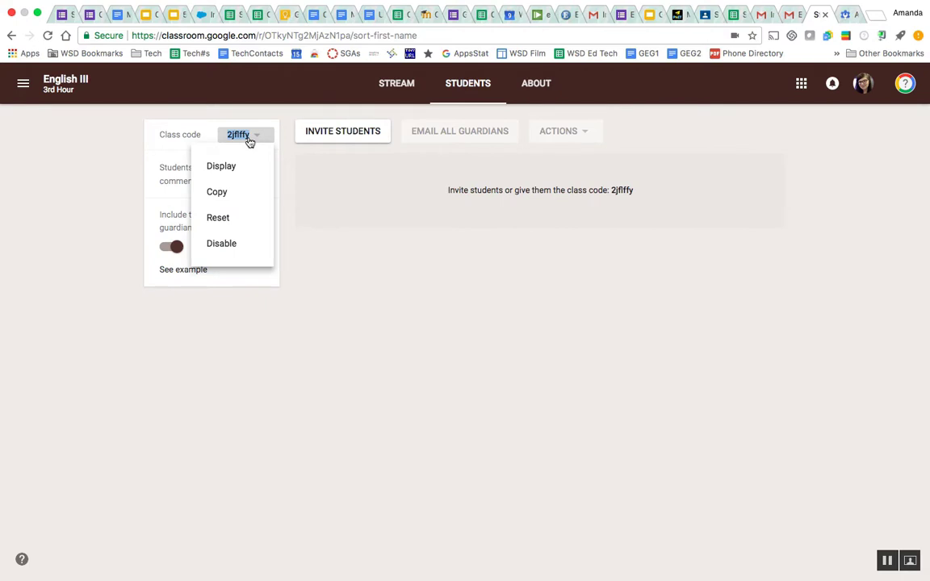
click(252, 167)
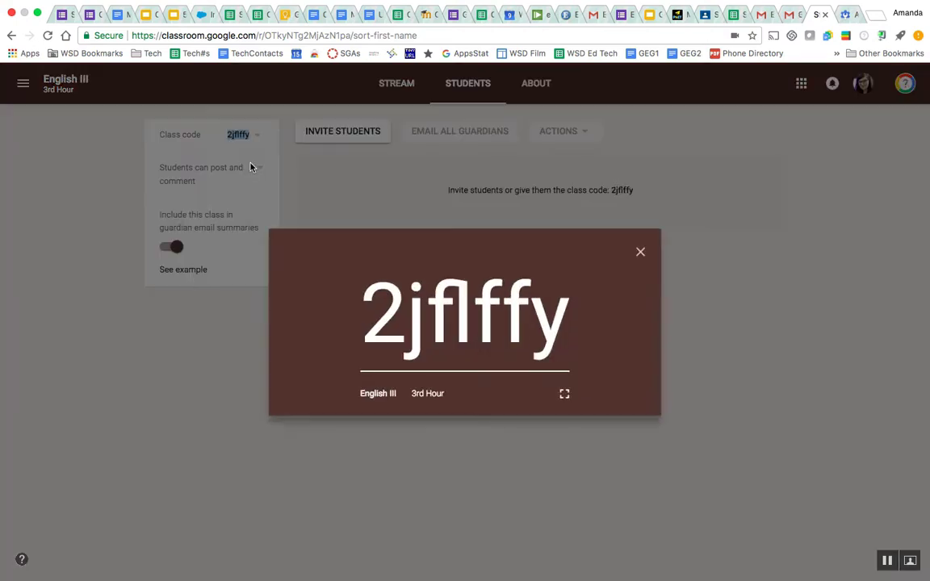
click(564, 395)
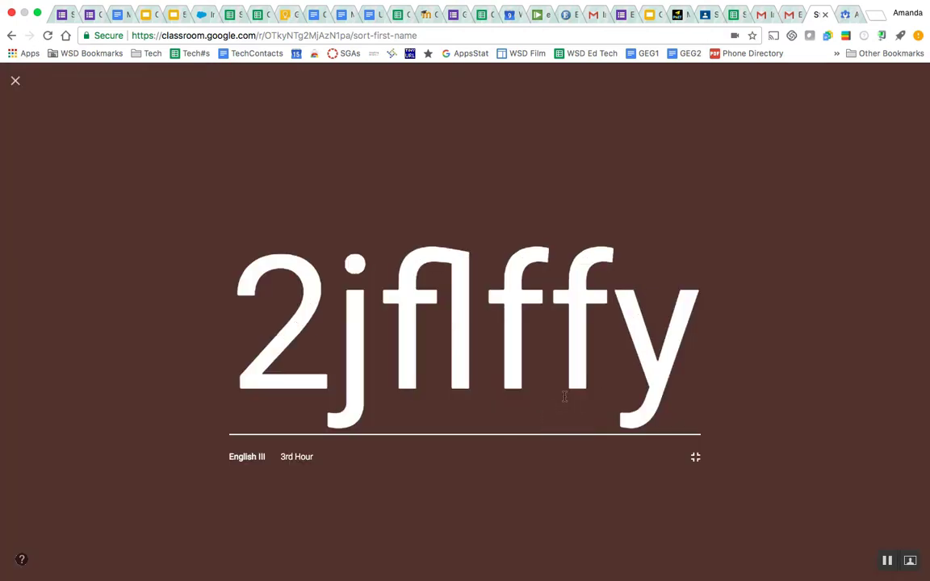
click(695, 463)
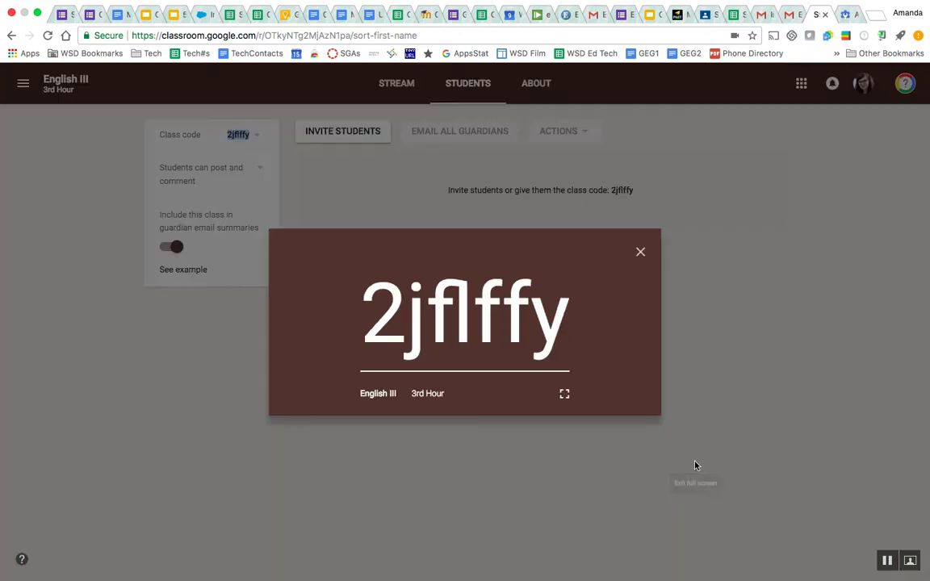
click(642, 253)
Step: Review the class code options and the student posting and commenting permissions without changing them
click(239, 136)
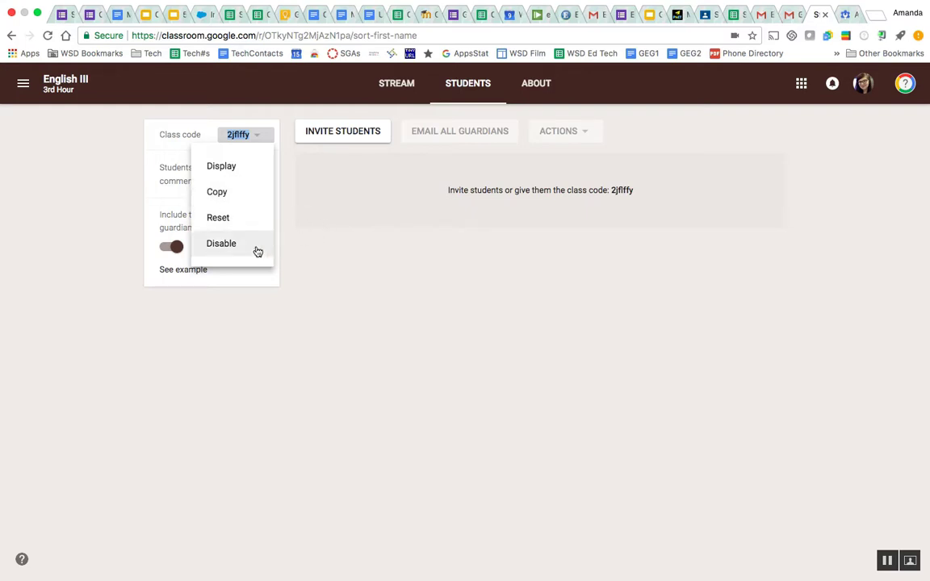
click(321, 251)
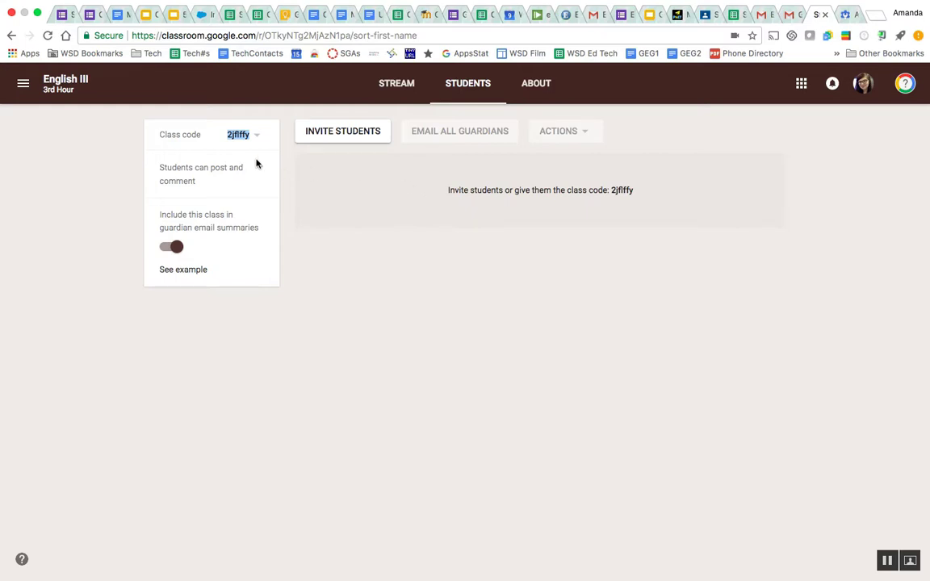
click(210, 181)
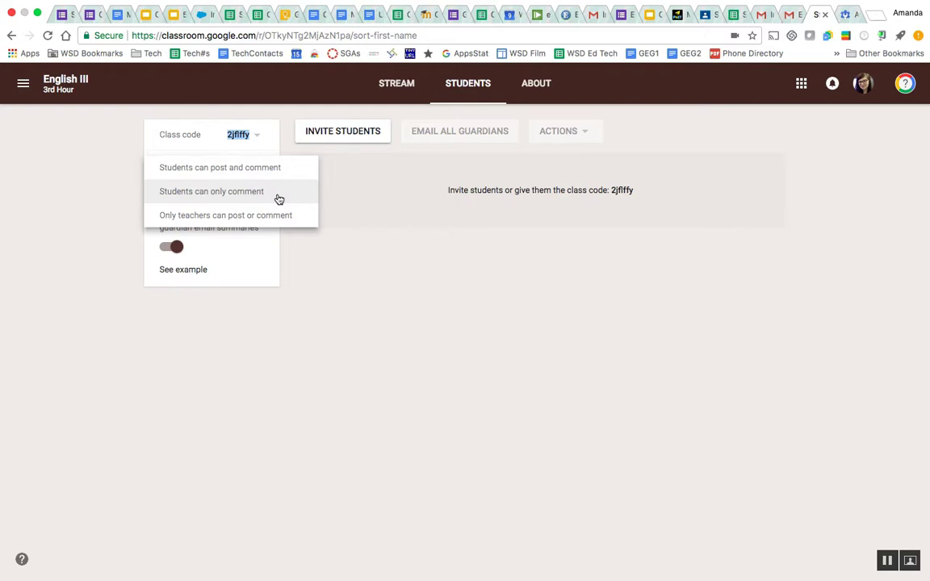
click(435, 226)
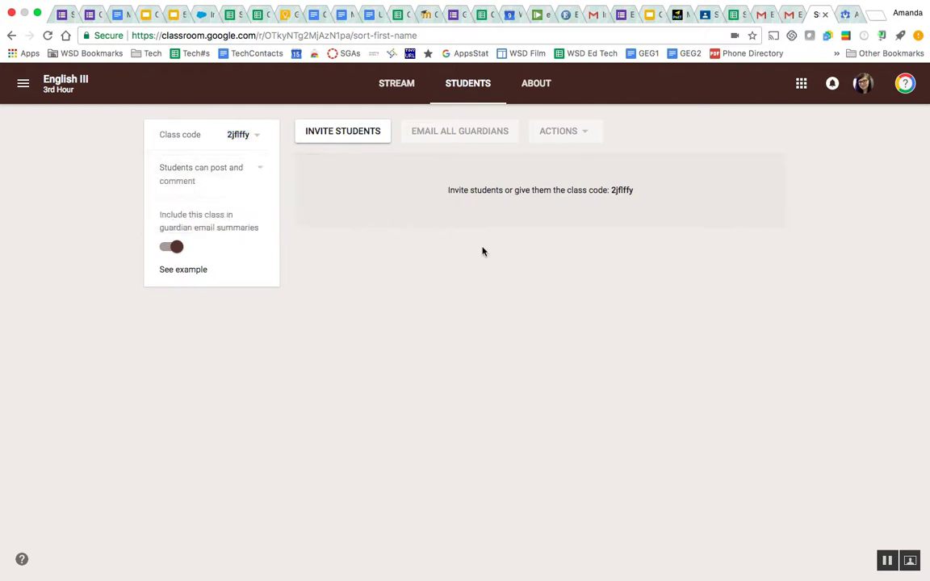
Step: Return to the class stream and start a new announcement for English III 3rd Hour
click(390, 88)
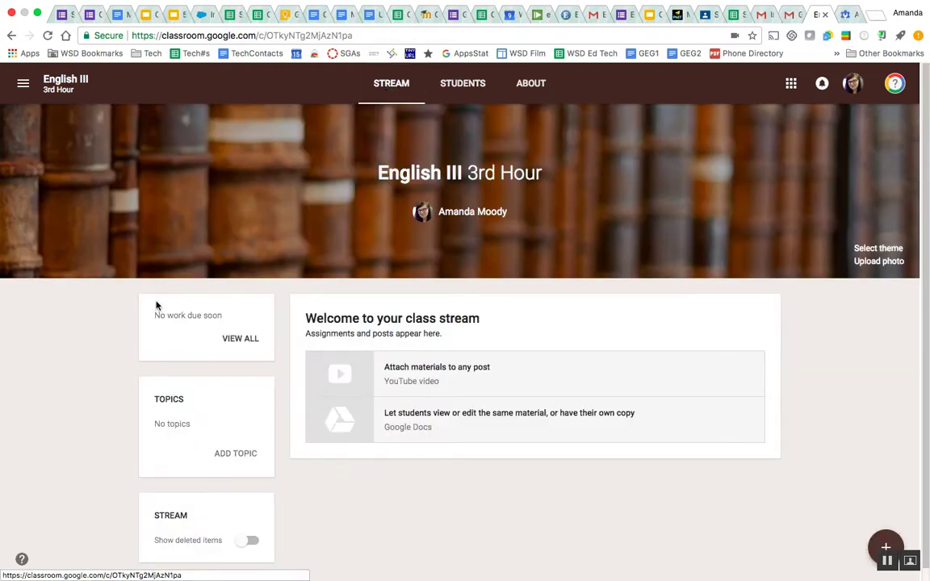
scroll(155, 303, down, 1)
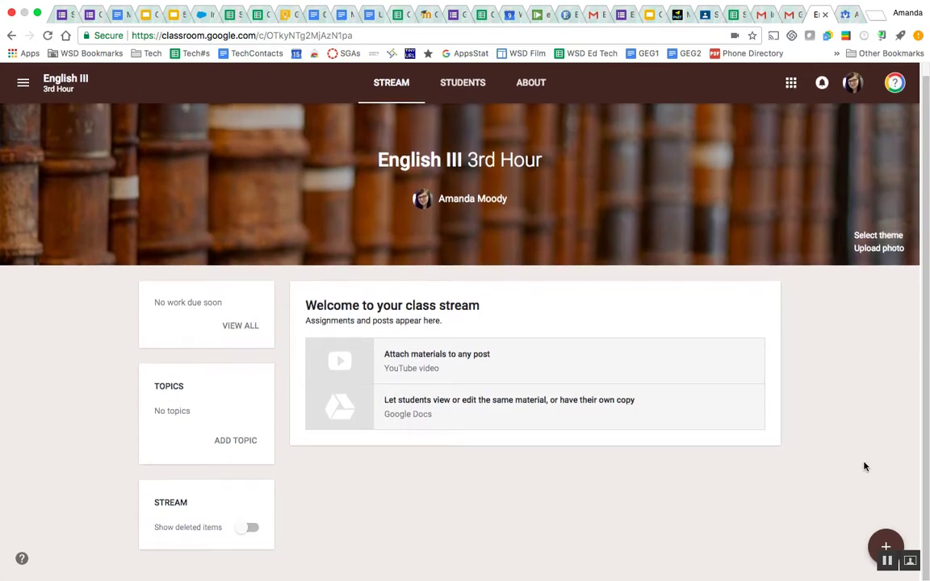
mouse_move(889, 546)
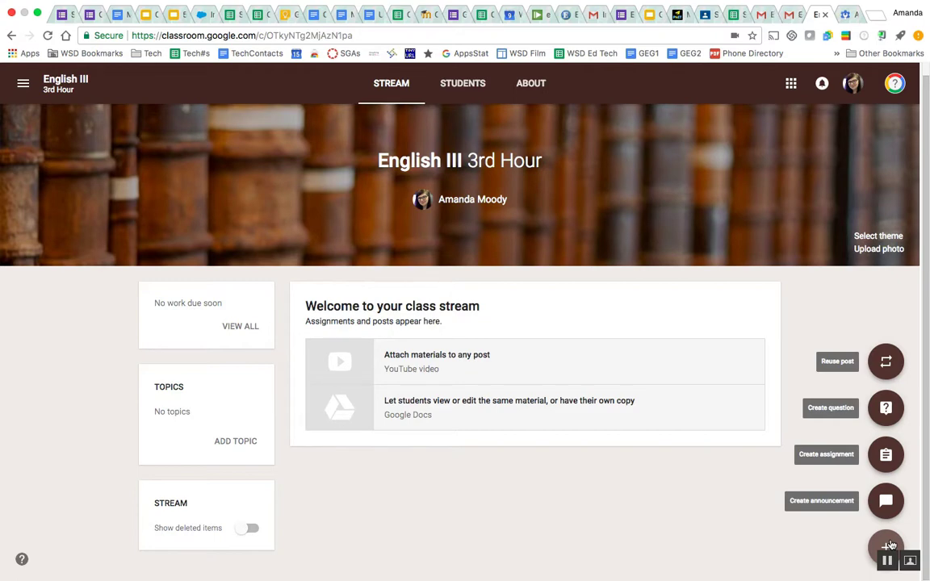
click(888, 502)
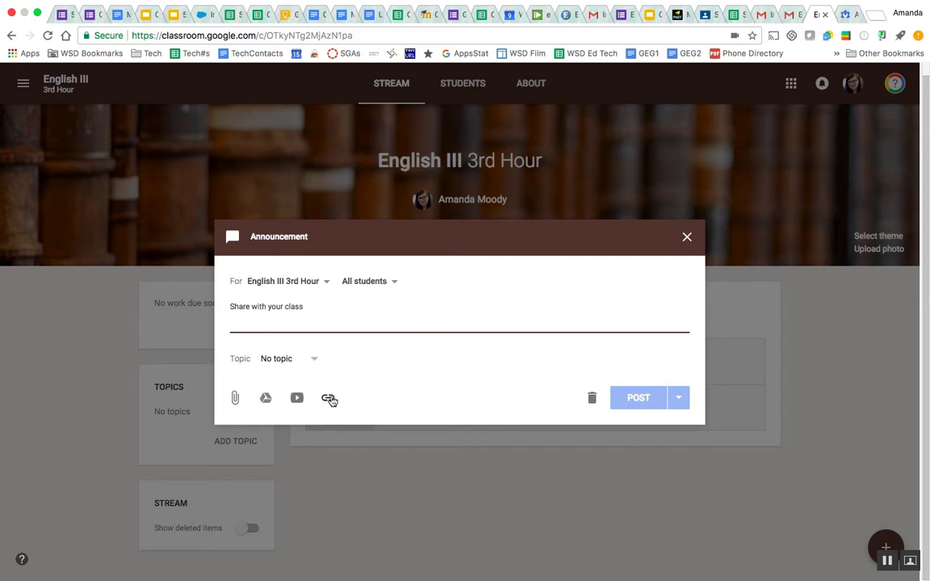
Step: Add the English 1st Hour and Tech Rep classes to the announcement's recipients
click(290, 285)
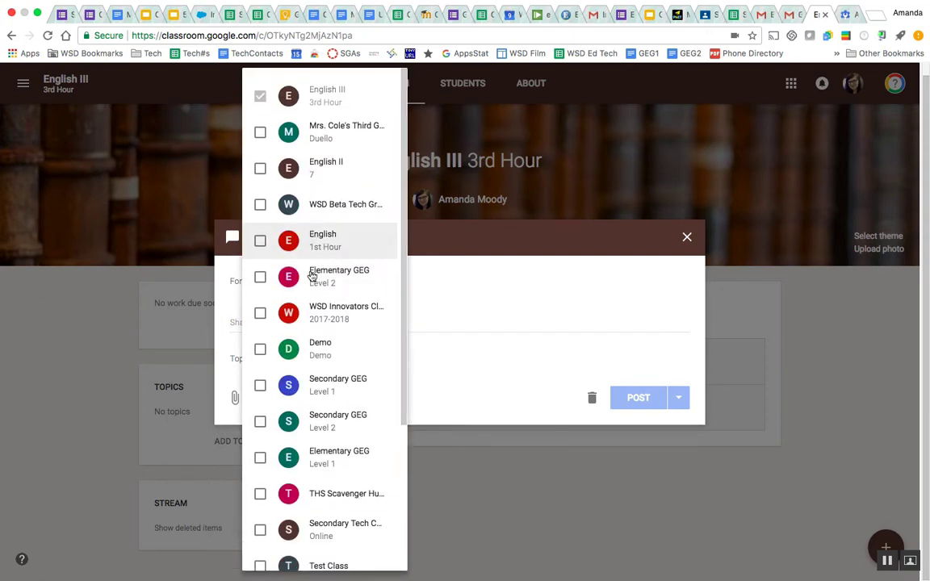
click(307, 242)
scroll(327, 399, down, 5)
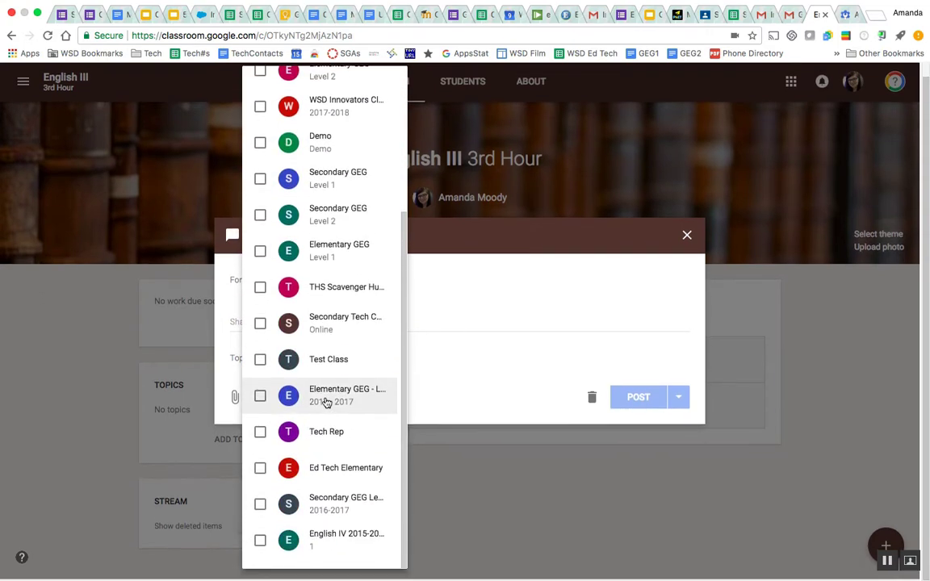
click(330, 434)
click(492, 368)
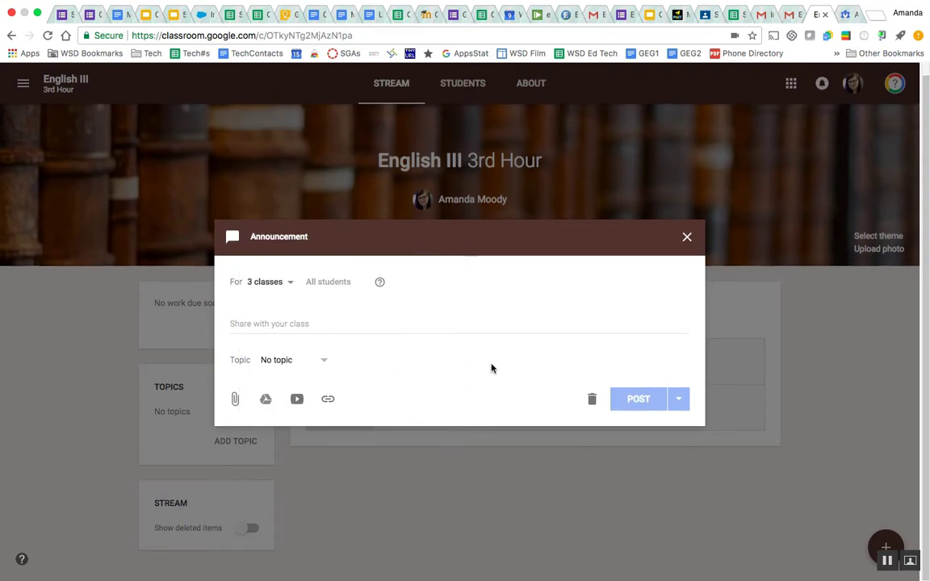
Step: Remove English 1st Hour and Tech Rep from the announcement's recipients, keeping only English III 3rd Hour
click(269, 290)
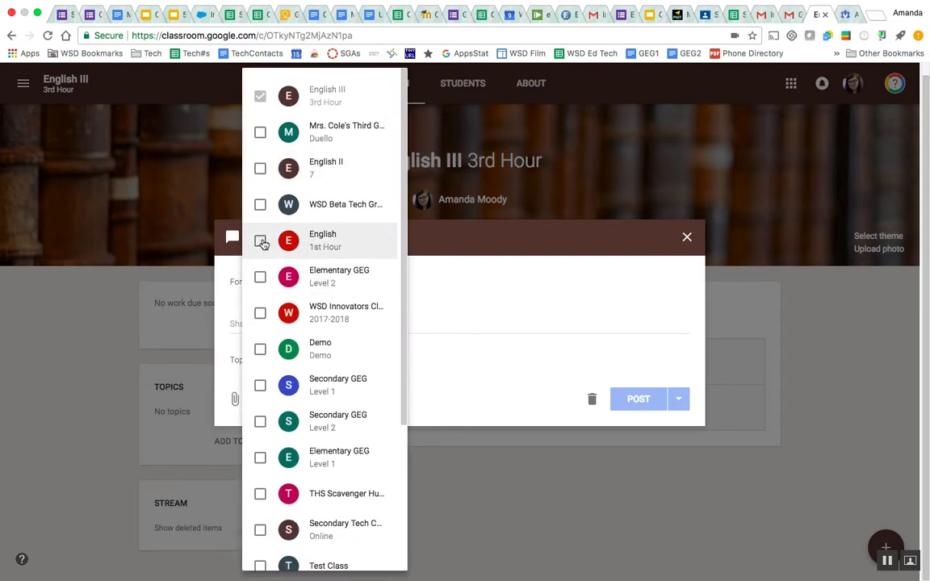
click(260, 241)
scroll(298, 355, down, 5)
click(258, 434)
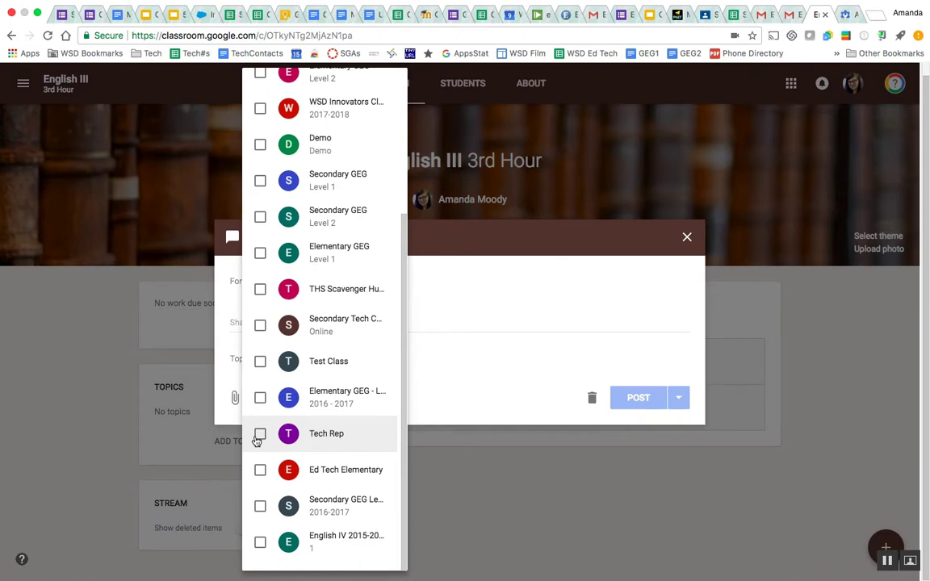
click(509, 317)
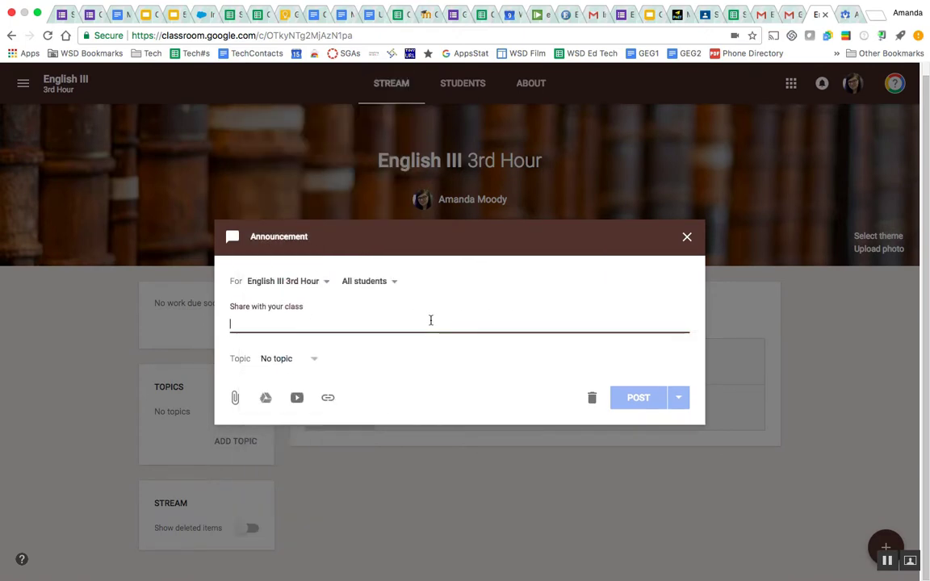
Step: Write "Bring your books to class." as the announcement text
text(Bri)
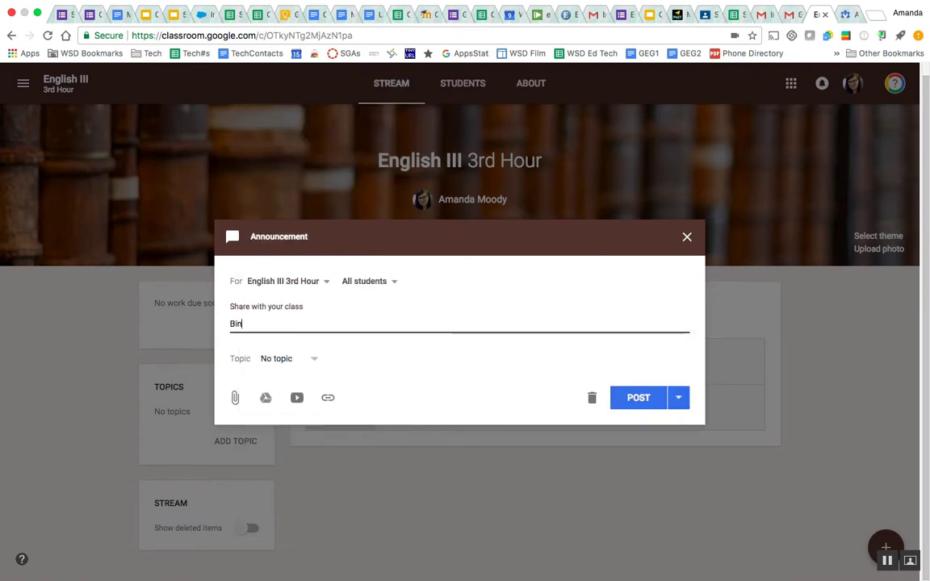
text(ng your books to class.)
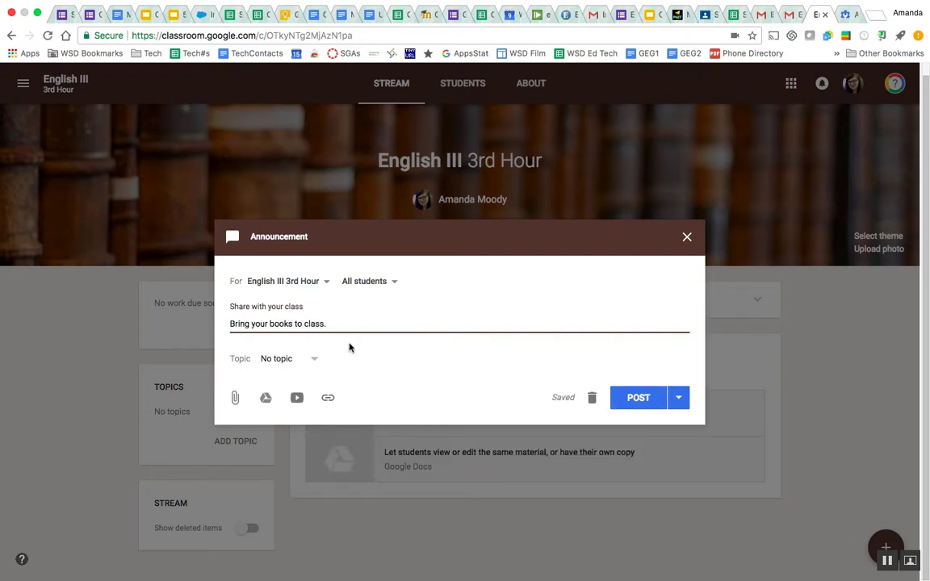
Step: Create a "Reminders" topic for the announcement and post it to the class stream
click(276, 363)
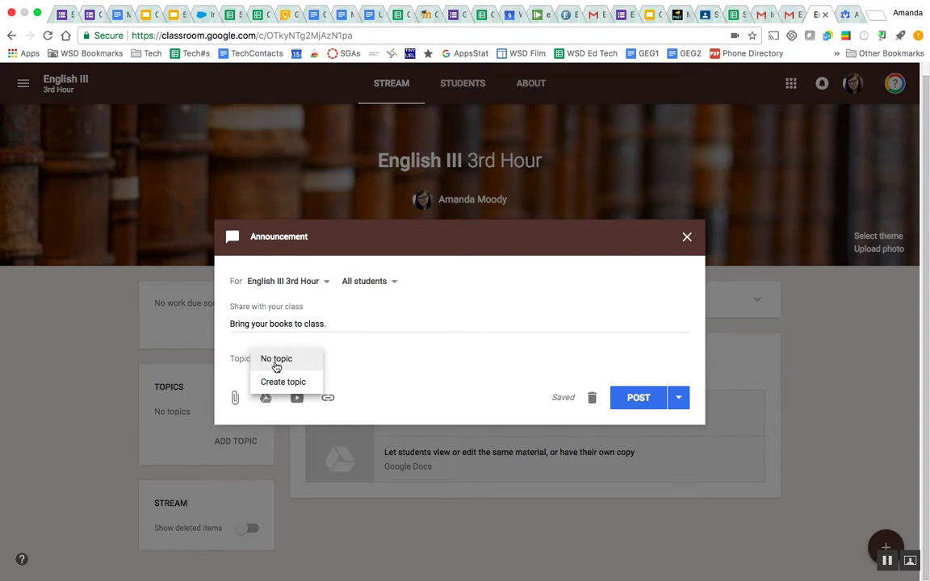
click(278, 382)
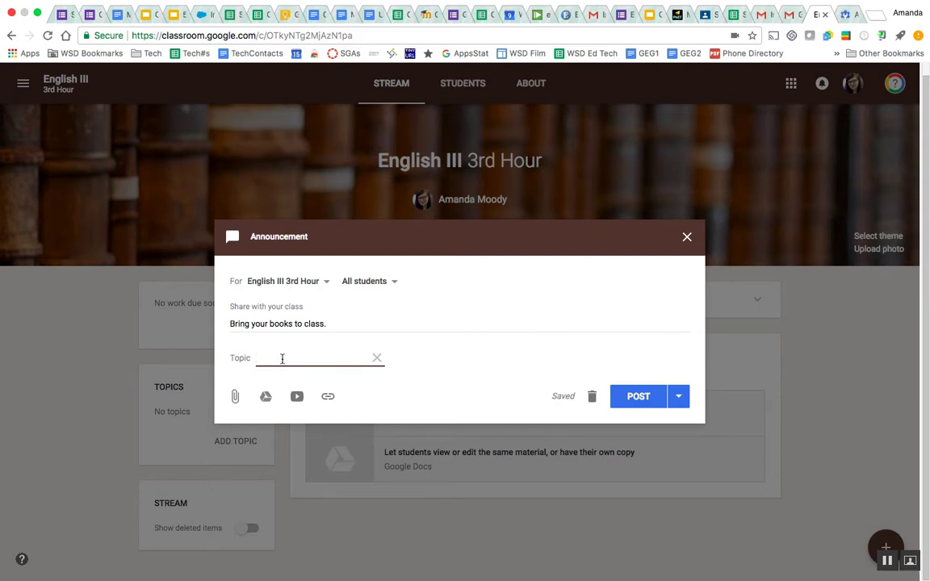
text(Reminders)
click(656, 401)
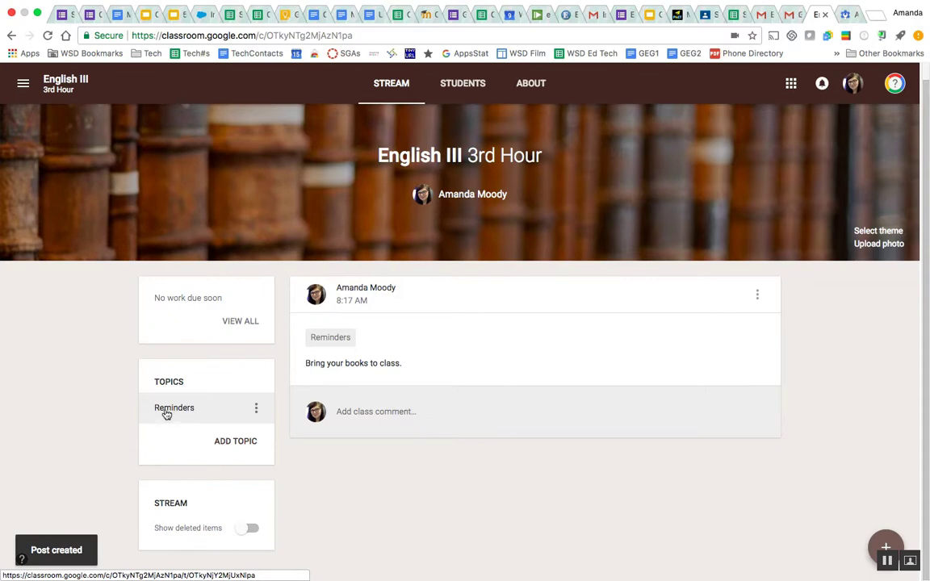
Step: Start a new assignment for English III 3rd Hour titled "Practice Sheet- Vocab"
mouse_move(896, 545)
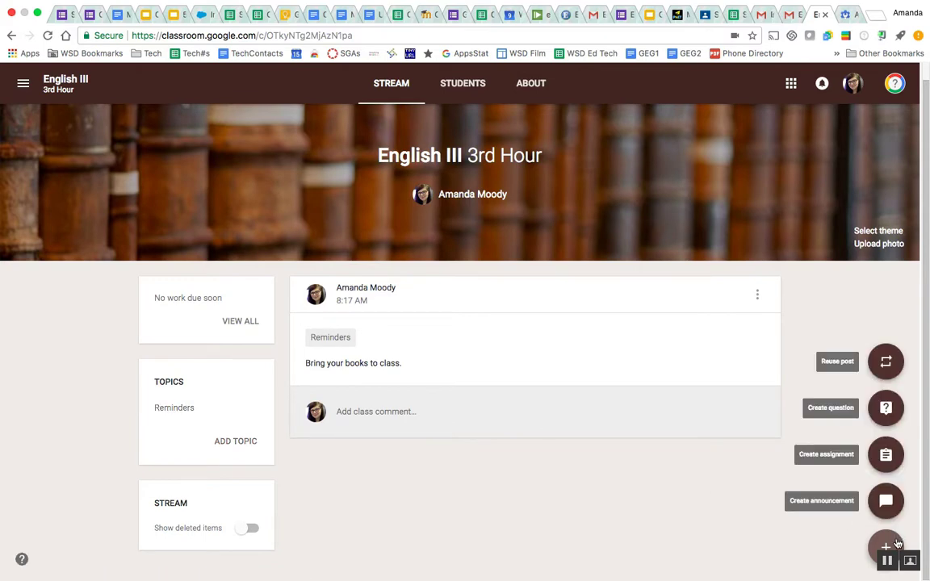
click(886, 454)
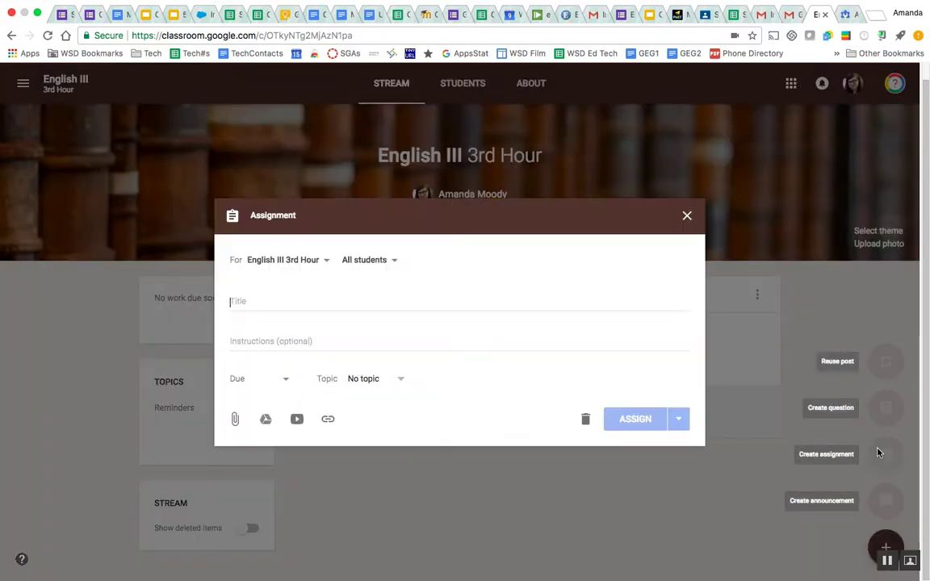
click(263, 334)
click(260, 304)
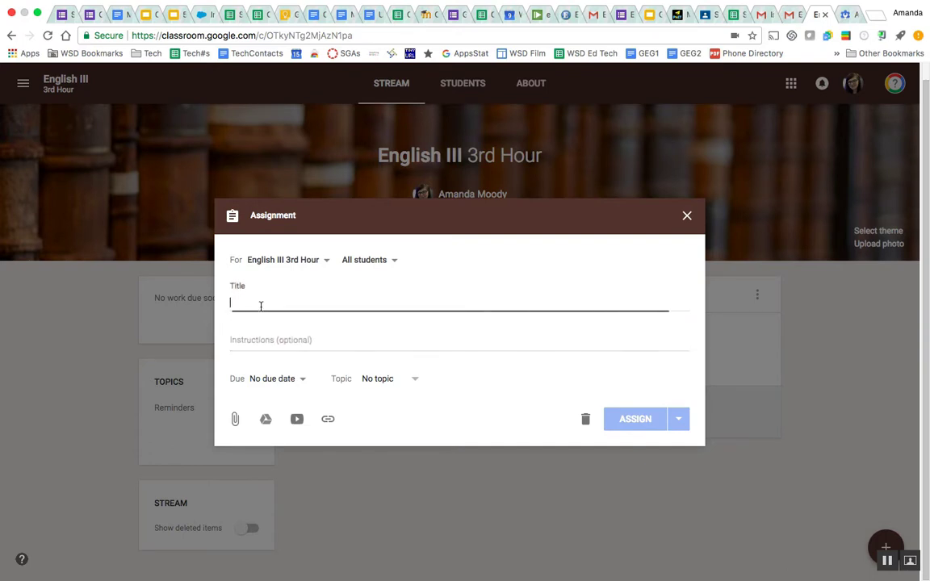
click(268, 343)
click(259, 303)
text(Practice)
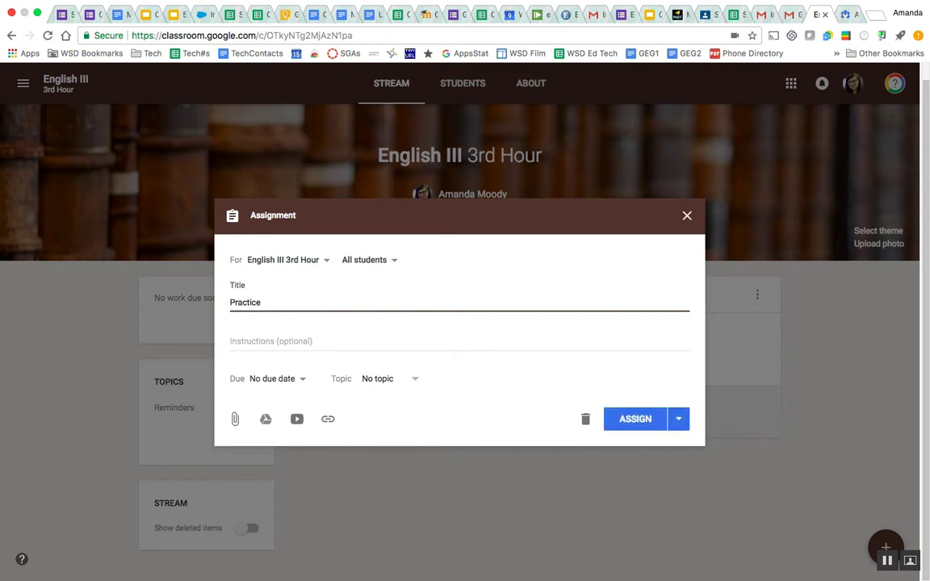
text( Sheet- Vocab)
Step: Set the assignment's due date to Jan 19, 2018 and look over the available topics
click(283, 380)
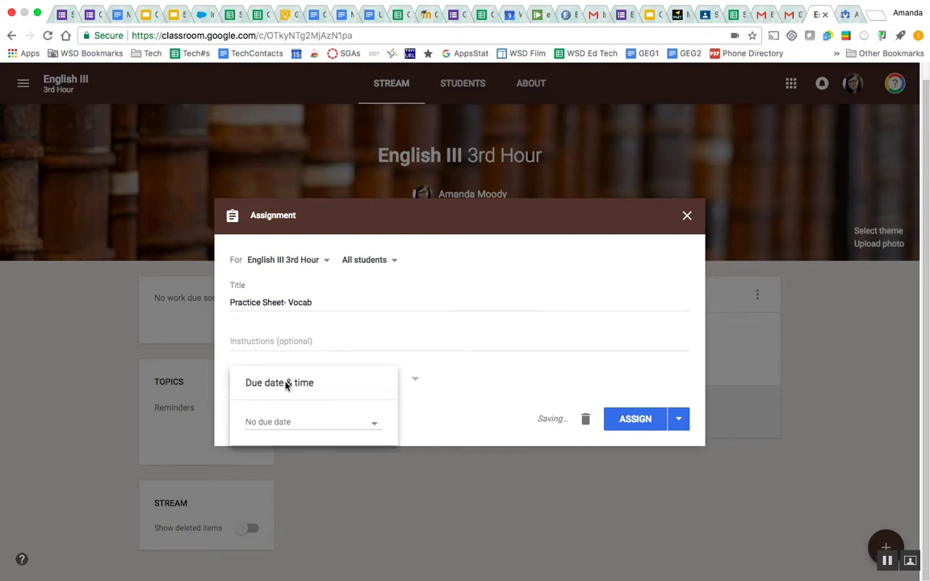
click(315, 424)
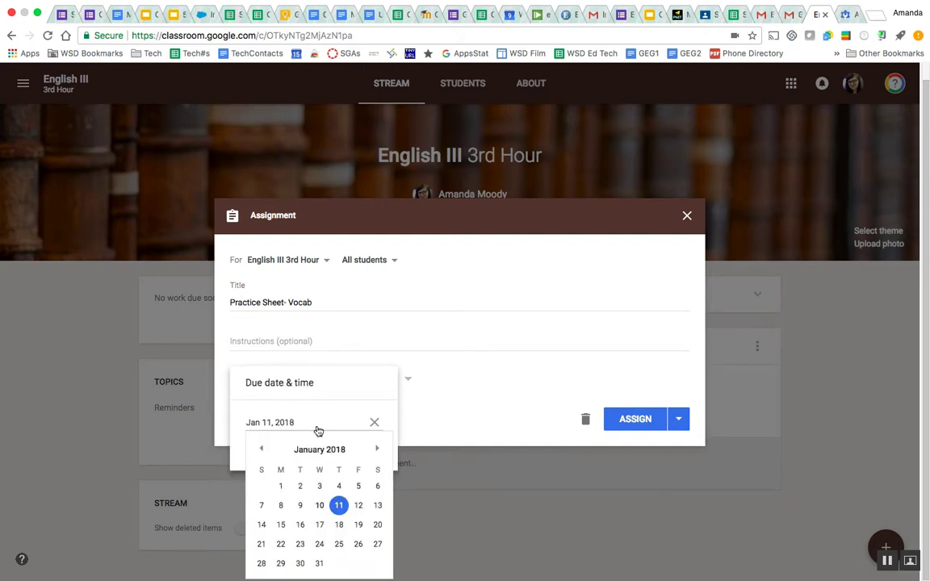
click(359, 525)
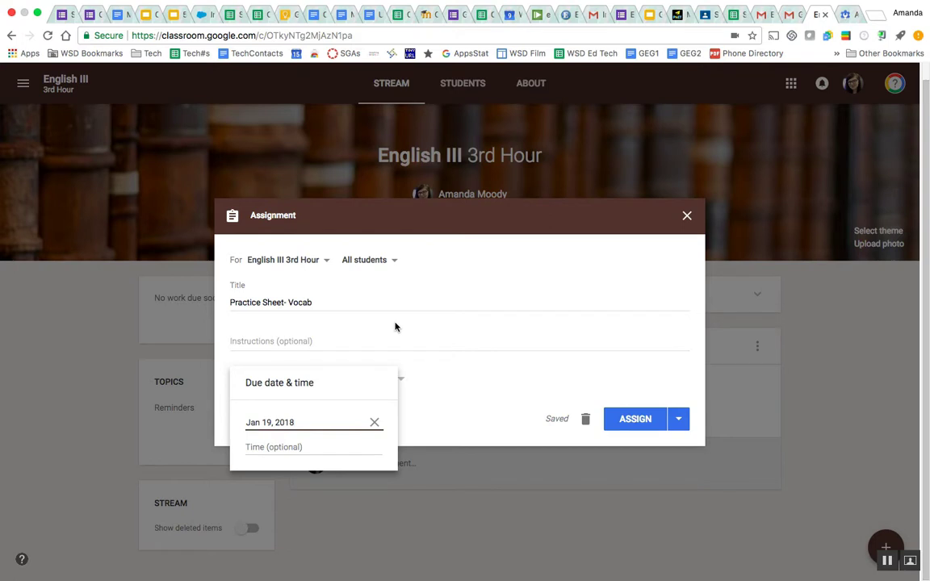
click(457, 346)
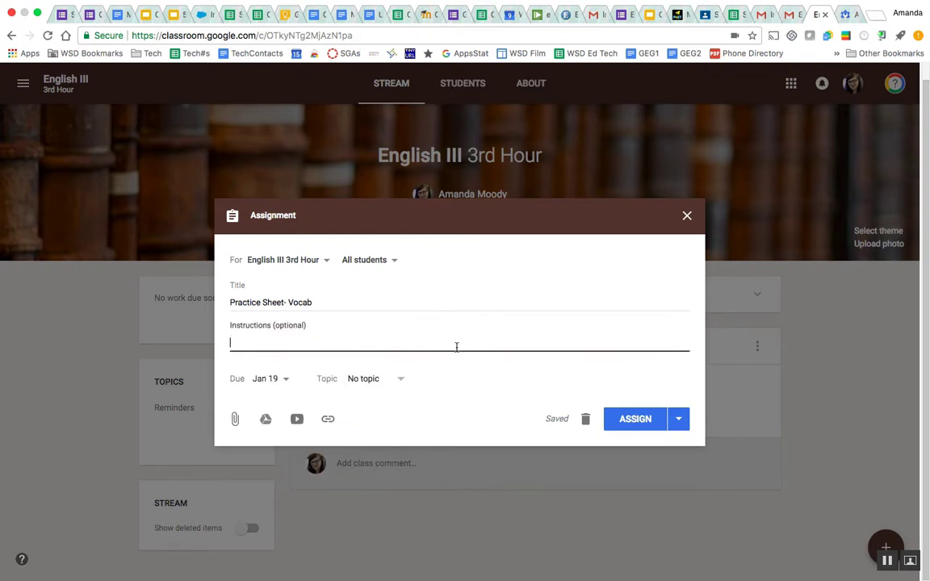
click(352, 385)
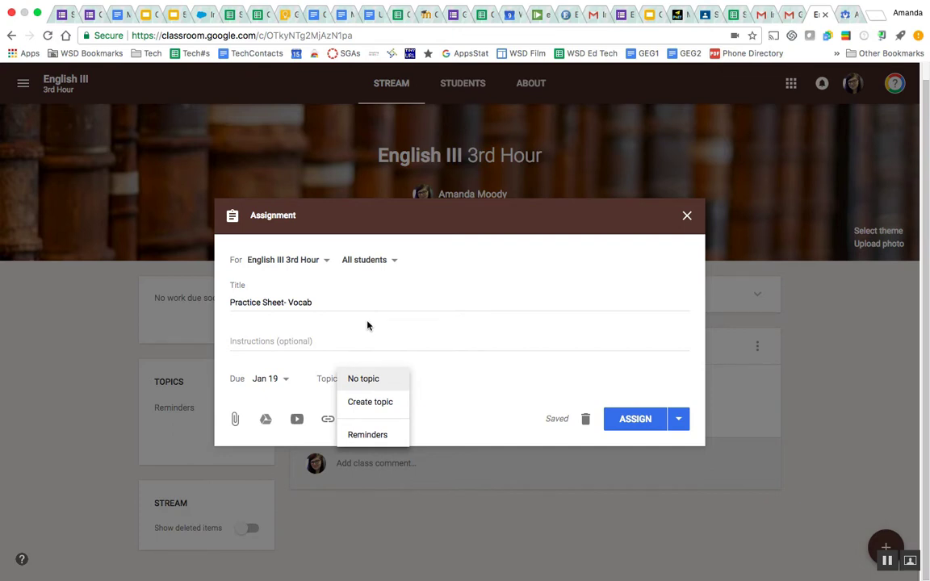
click(369, 343)
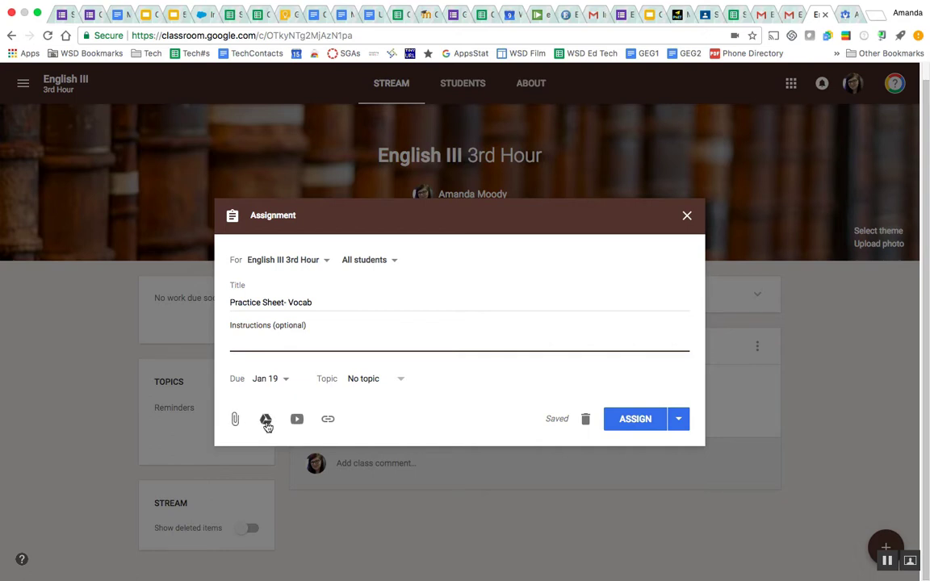
Step: Attach the "Creating with Chrome Lesson Plan and Reflection" document from Google Drive to the assignment
click(267, 421)
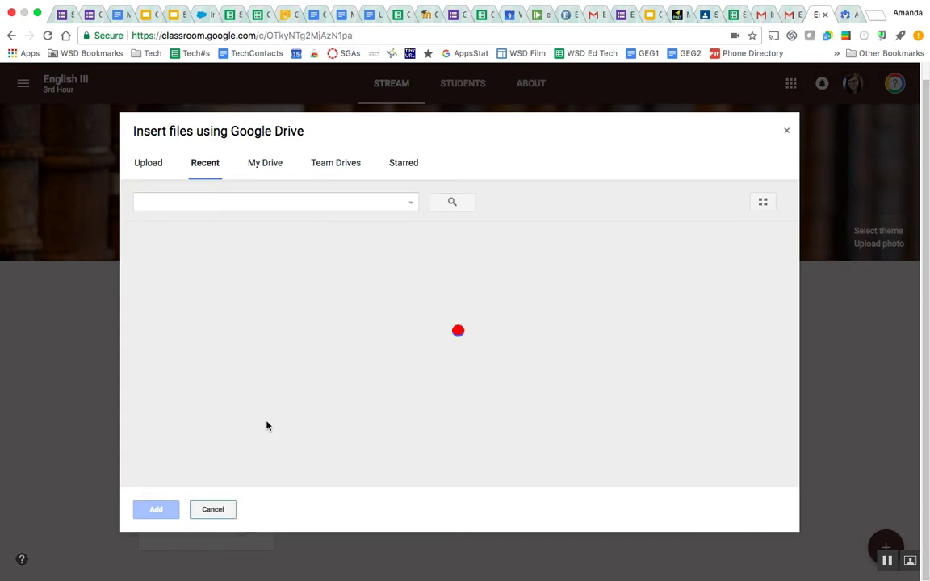
scroll(289, 411, down, 10)
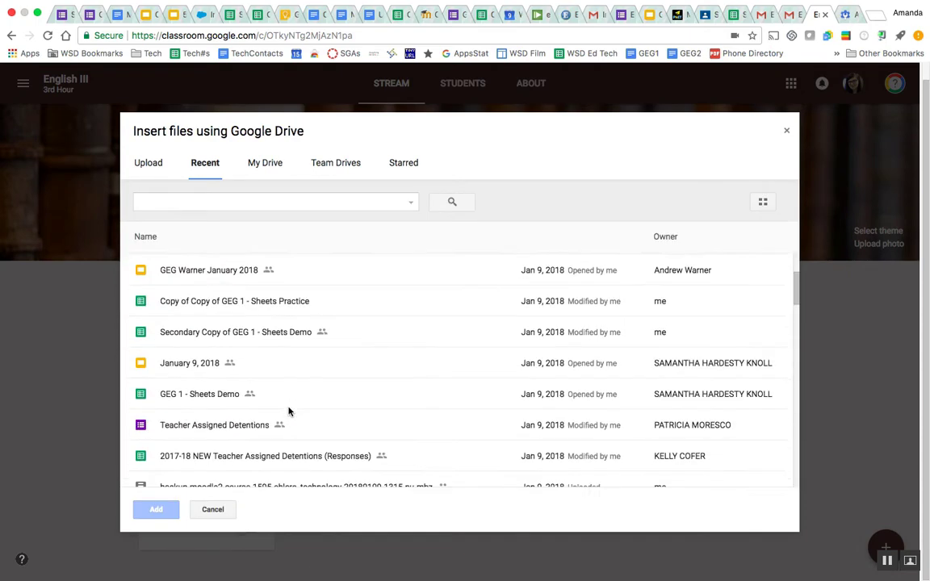
scroll(289, 412, down, 3)
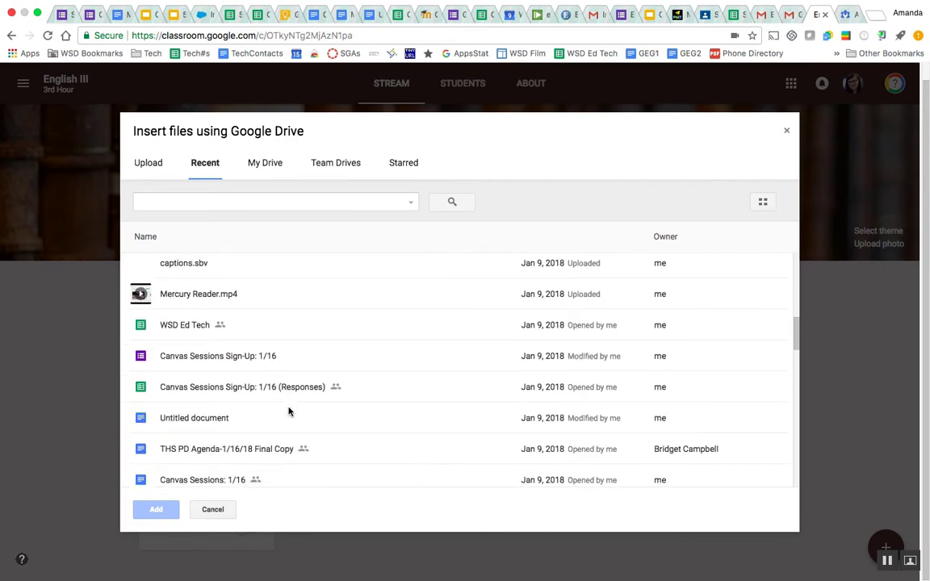
scroll(289, 412, down, 4)
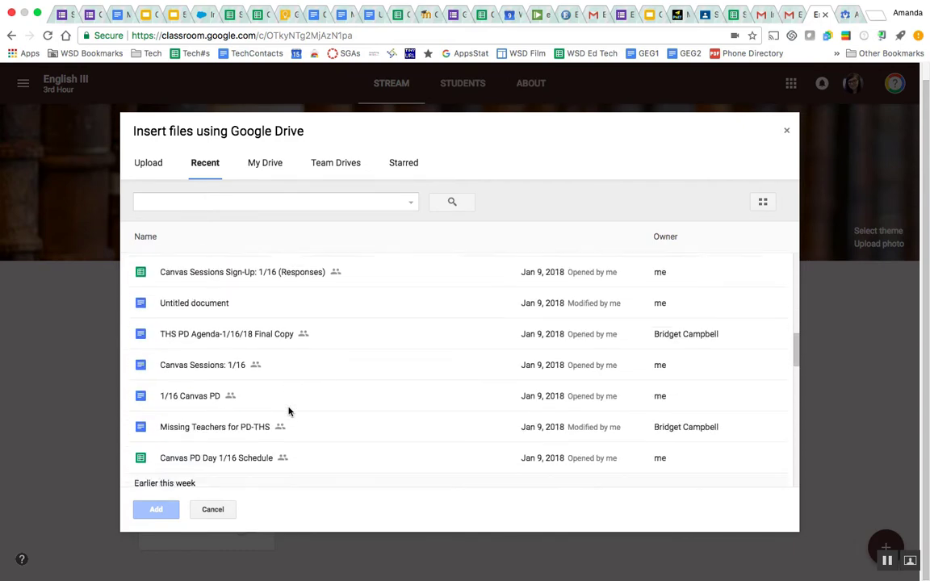
click(281, 428)
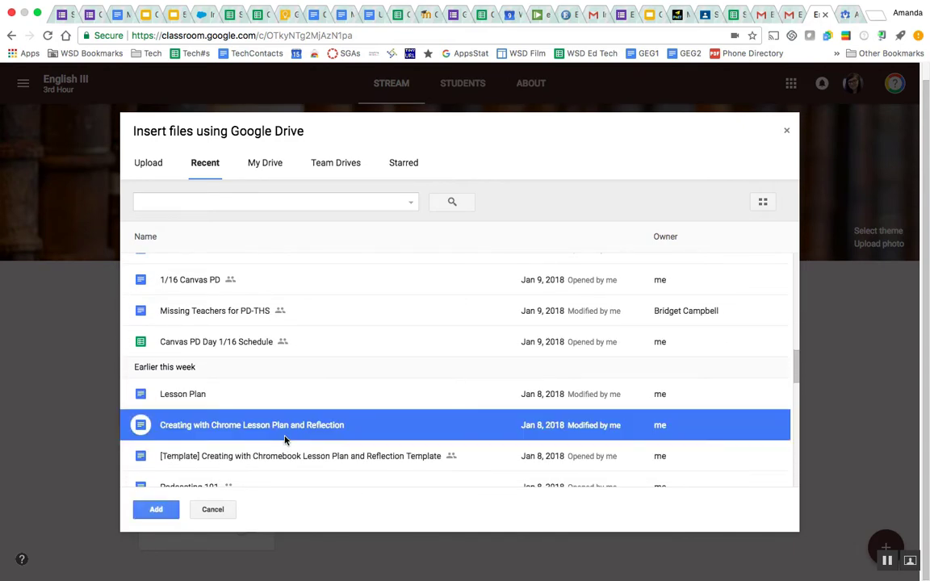
click(162, 511)
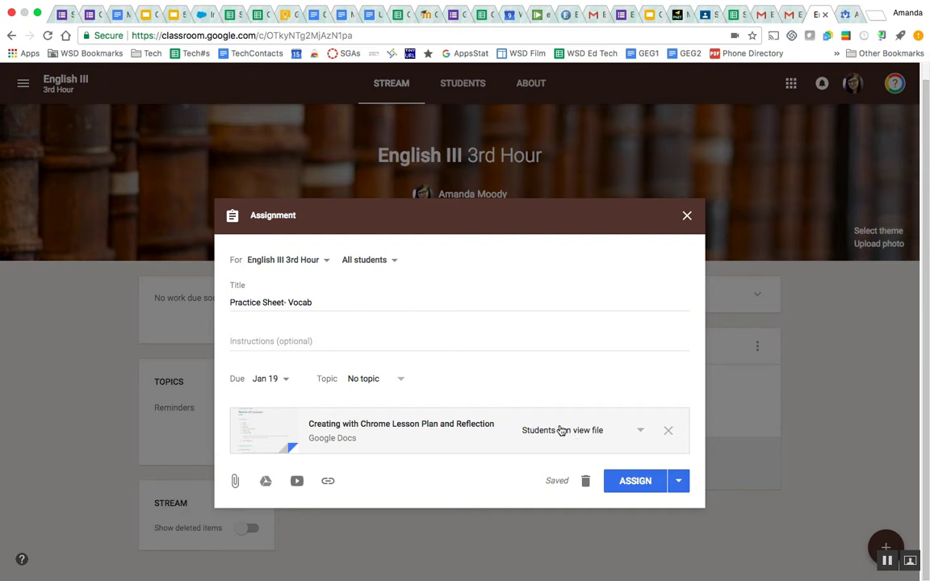
Step: Set the attached document to make a copy for each student and assign the work to English III 3rd Hour
click(561, 430)
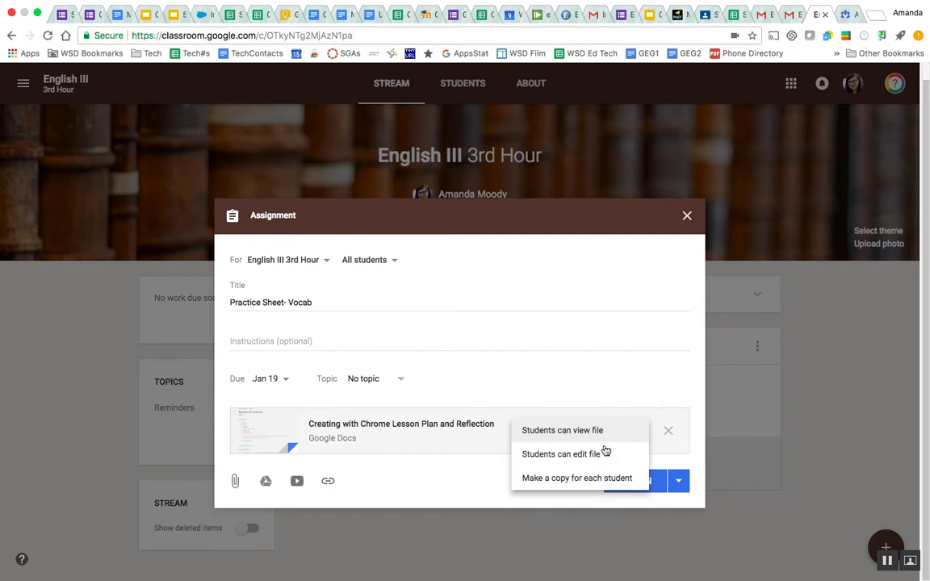
click(606, 480)
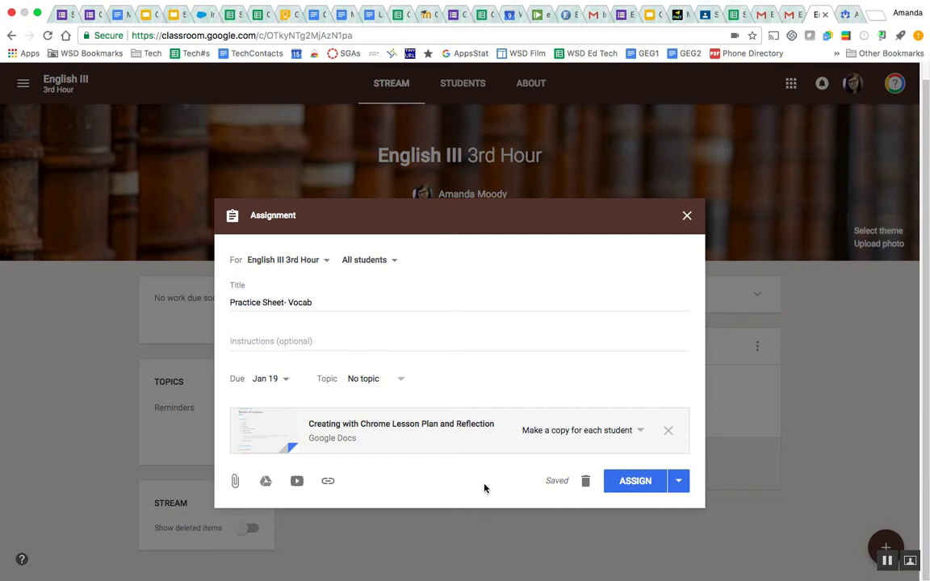
click(326, 263)
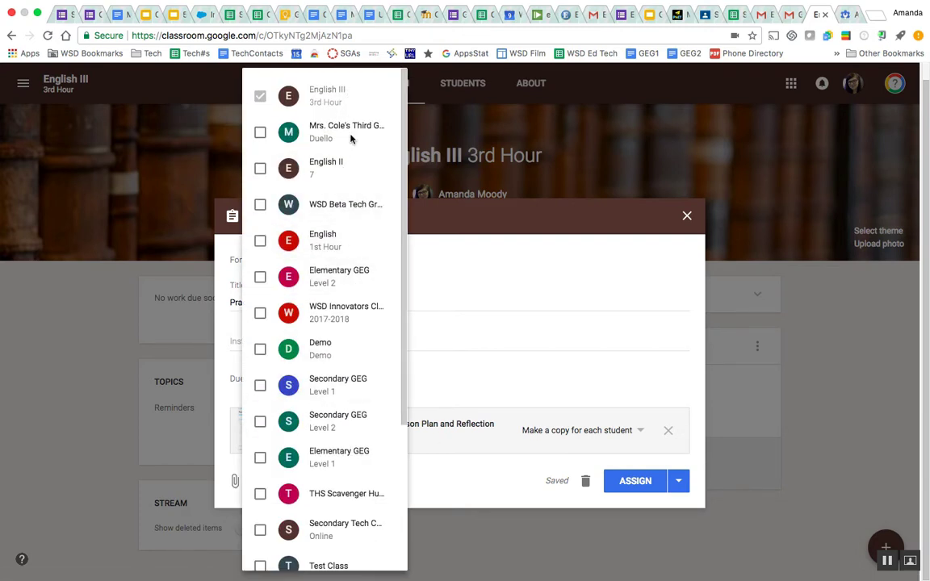
click(509, 331)
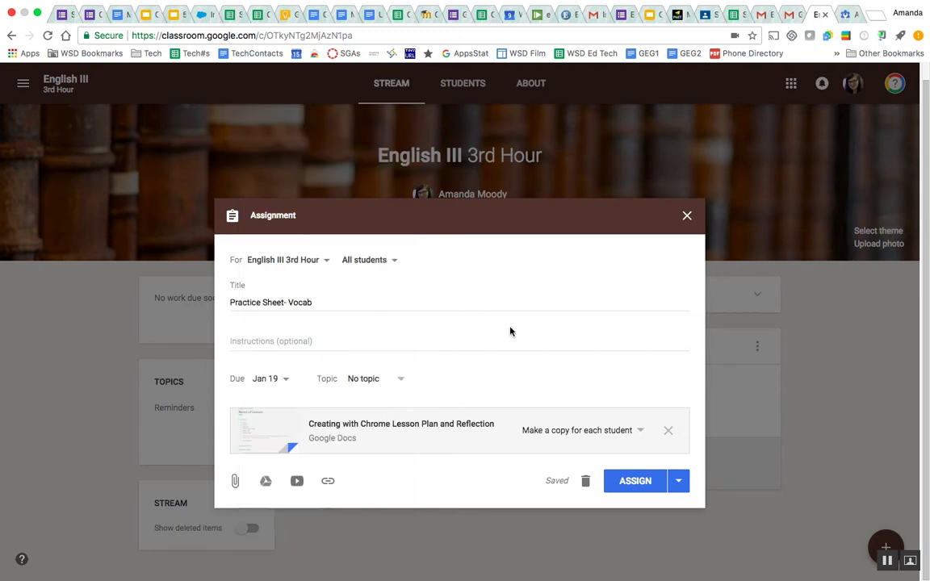
click(635, 480)
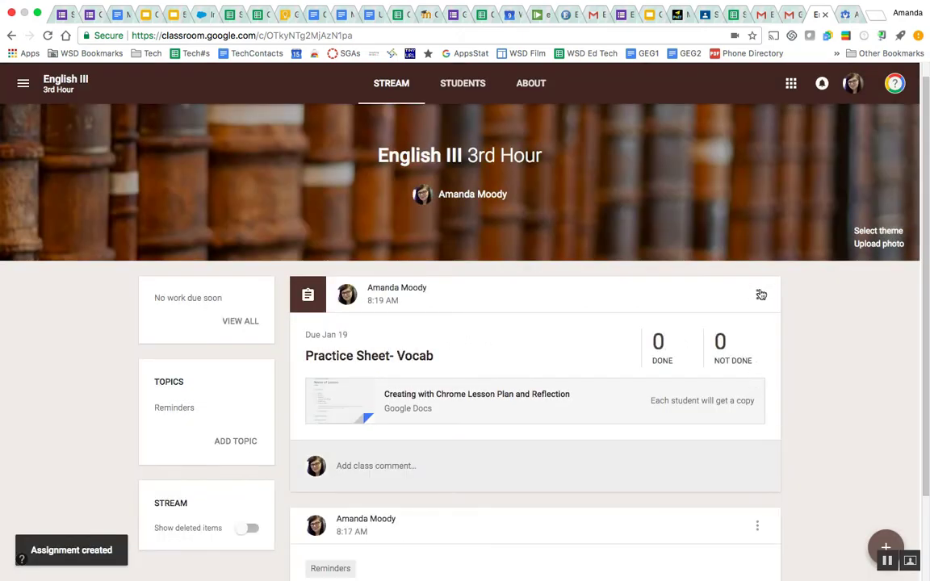
Step: Review the post actions available for the Practice Sheet- Vocab assignment in the stream
click(759, 295)
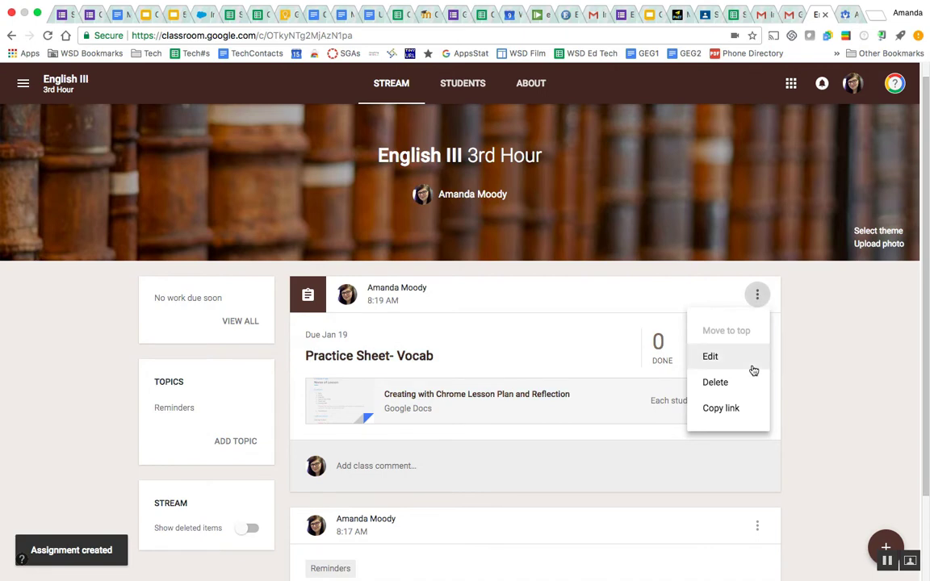
click(806, 375)
scroll(823, 420, down, 2)
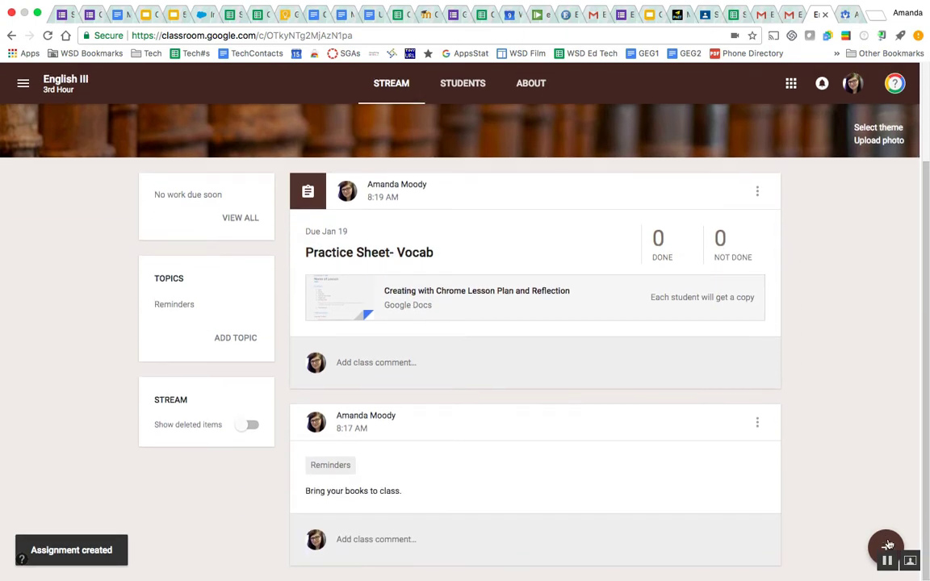
Step: Open a new question form to examine its answer type and student reply settings, and close it without posting
mouse_move(888, 546)
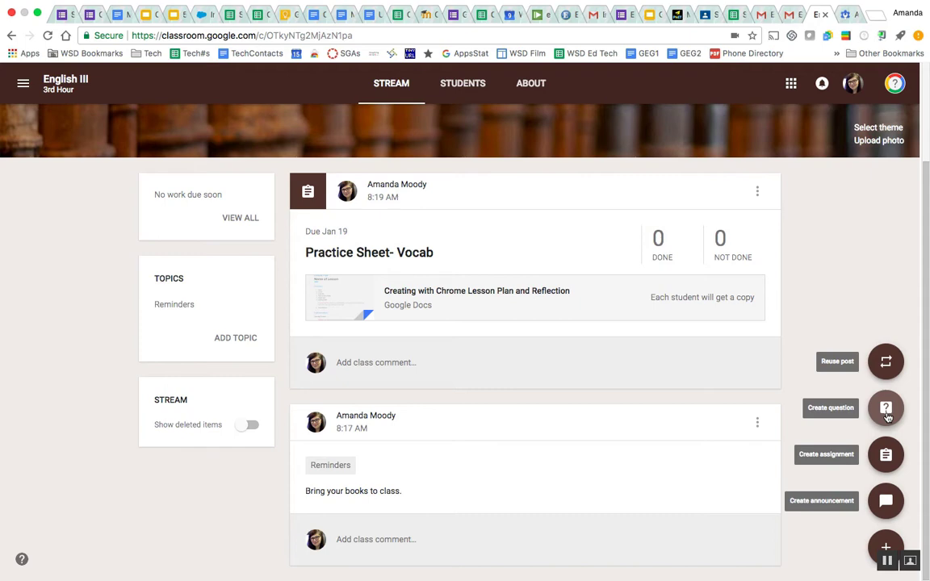
click(886, 410)
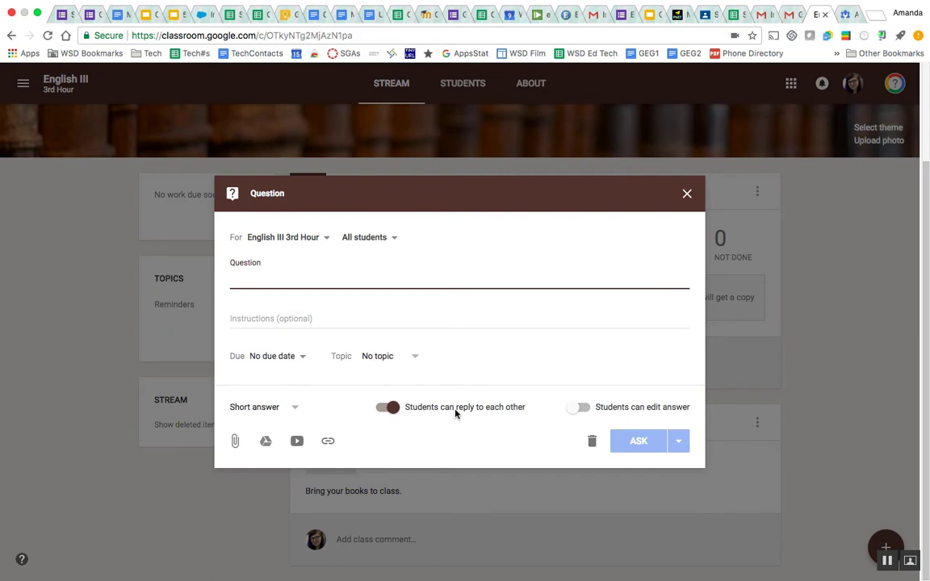
click(687, 194)
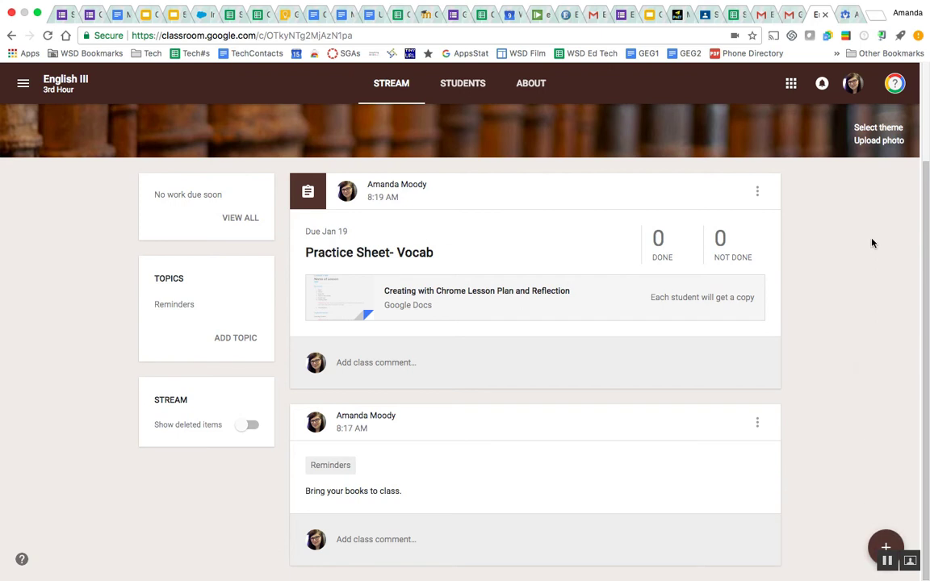
scroll(872, 242, up, 3)
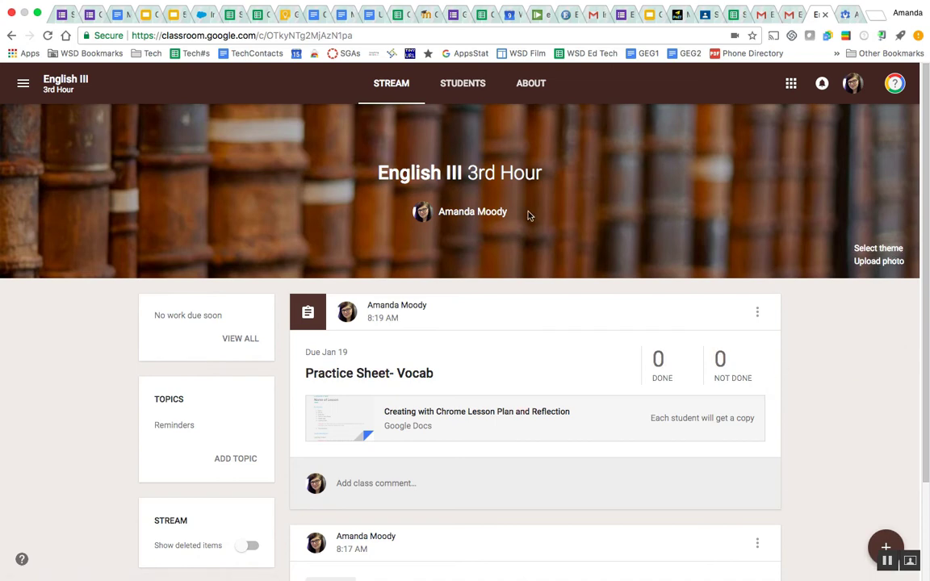
scroll(452, 182, down, 3)
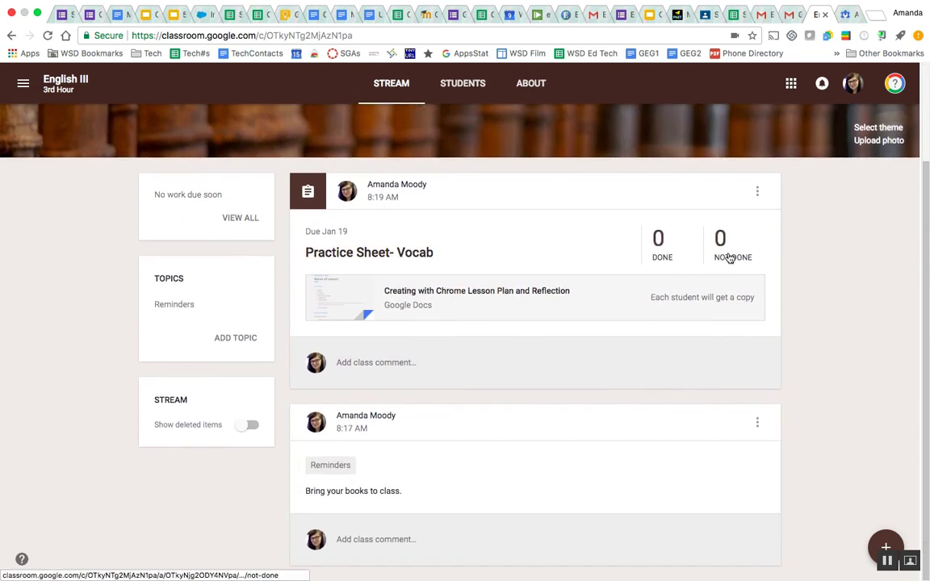